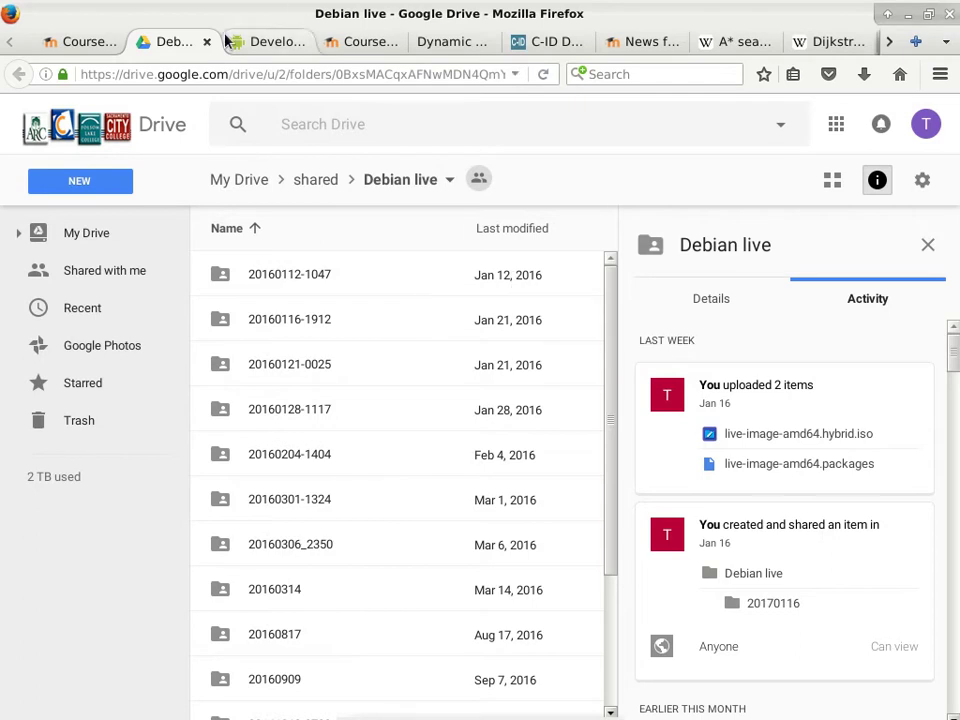
Bring Mousepad's notes with the Moodle and YouTube course links to the front, moving to a blank line
{"action": "mouse_move", "coordinate": [208, 8]}
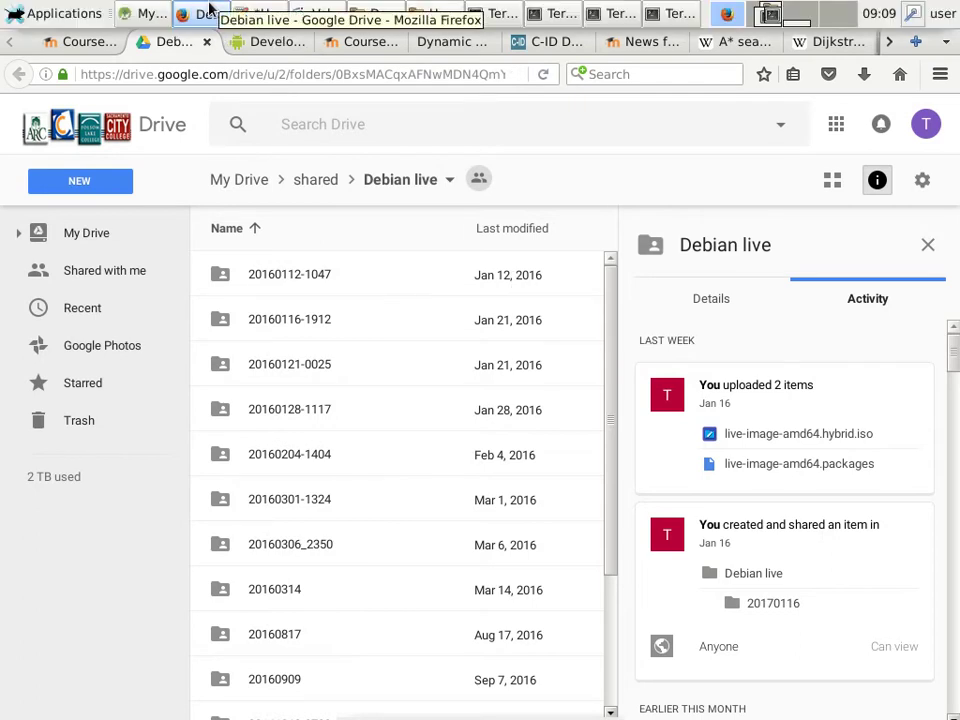
{"action": "left_click", "coordinate": [255, 14]}
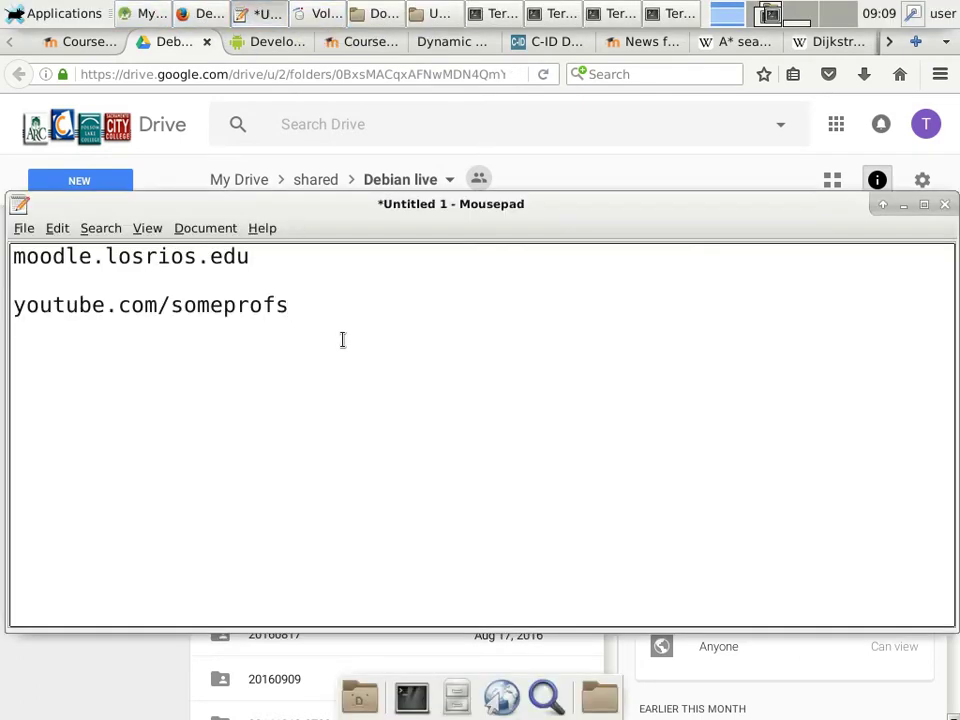
{"action": "key", "text": "Return"}
{"action": "key", "text": "Return"}
{"action": "key", "text": "Return"}
Create a folder named 'shared' inside the cisp363 Drive folder
{"action": "left_click", "coordinate": [180, 48]}
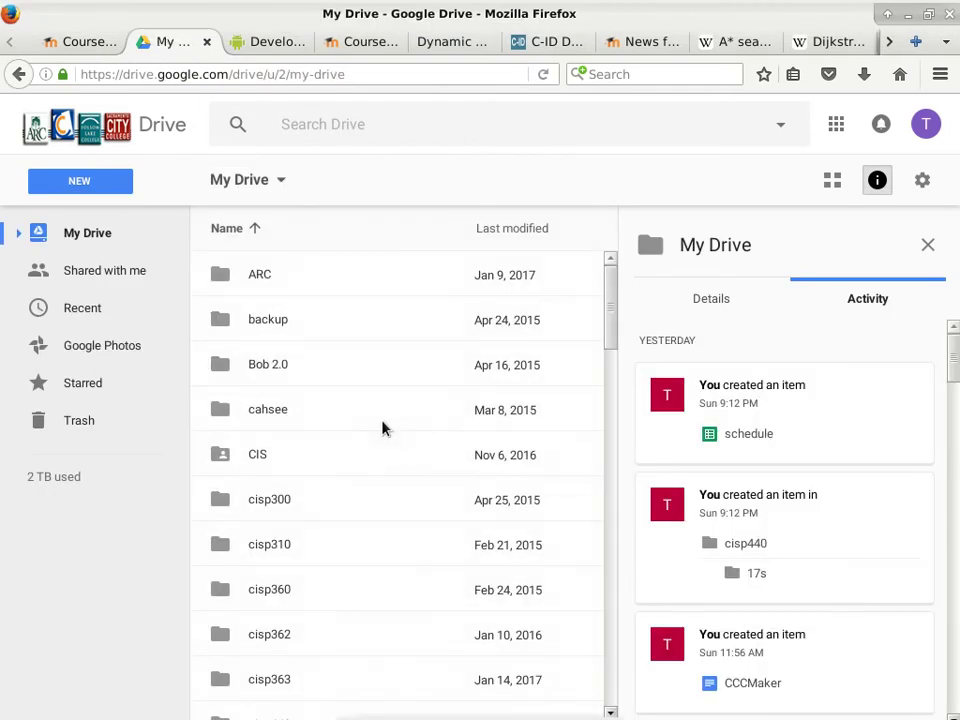
{"action": "scroll", "coordinate": [300, 525], "scroll_direction": "down", "scroll_amount": 3}
{"action": "double_click", "coordinate": [270, 555]}
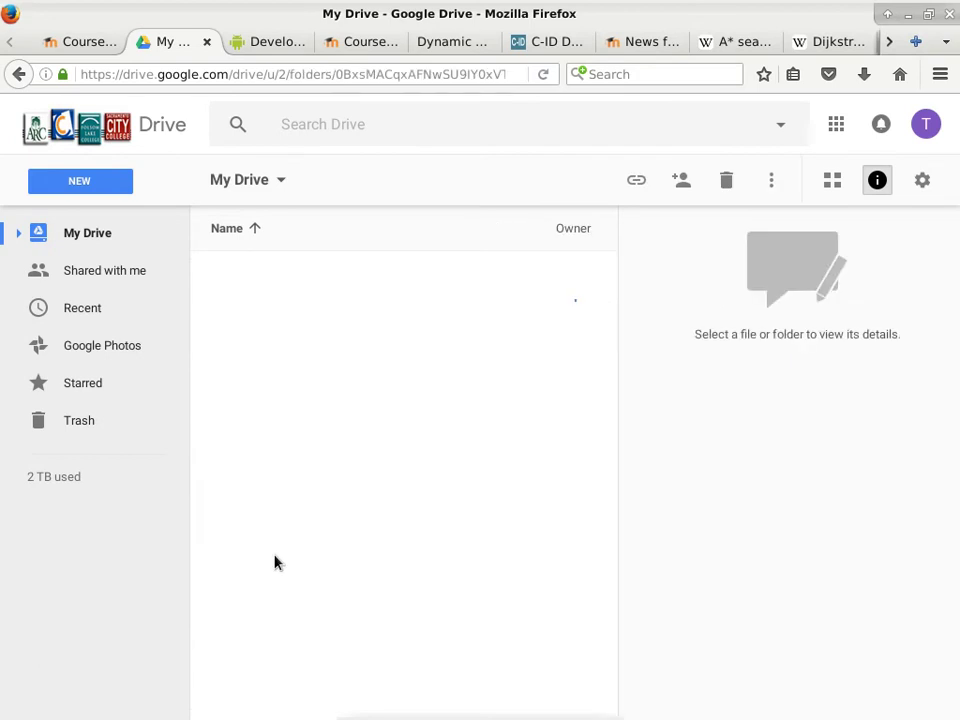
{"action": "left_click", "coordinate": [112, 181]}
{"action": "left_click", "coordinate": [109, 212]}
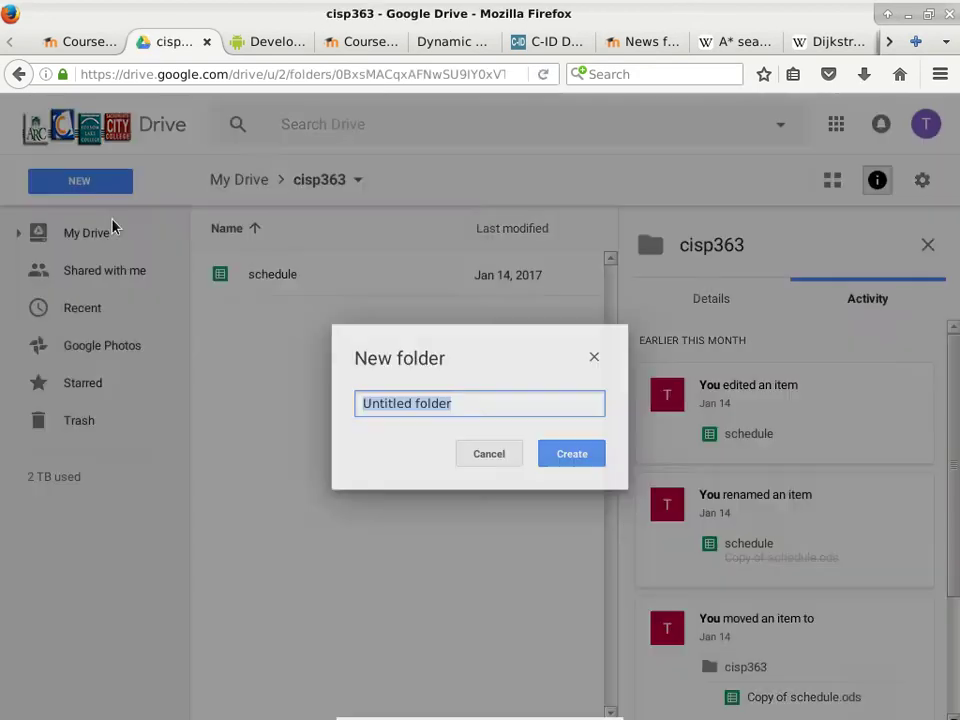
{"action": "type", "text": "shared"}
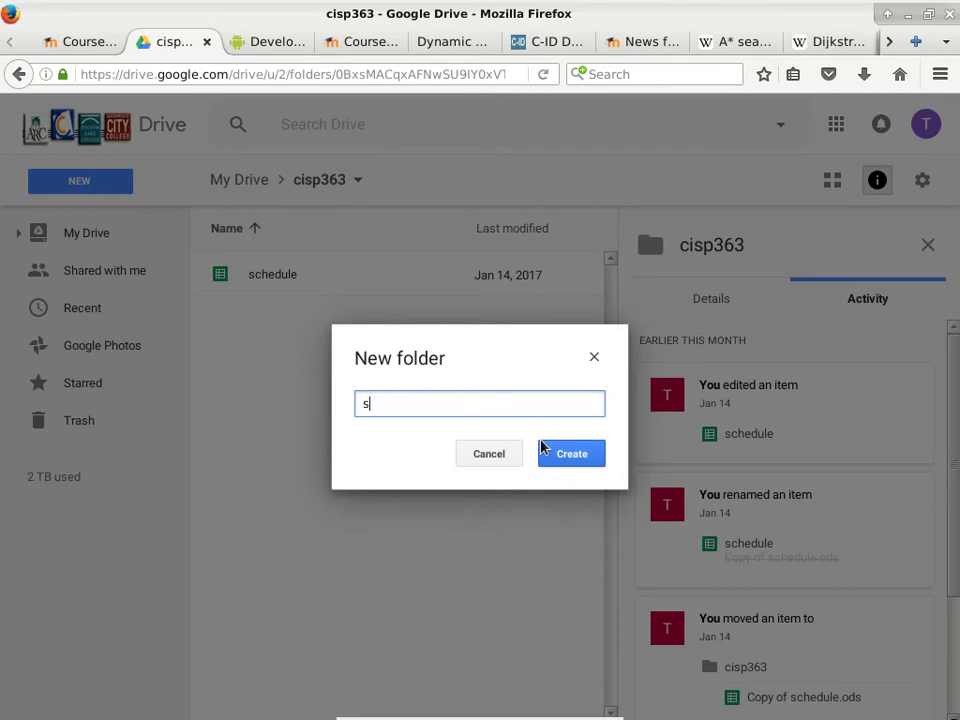
{"action": "left_click", "coordinate": [543, 450]}
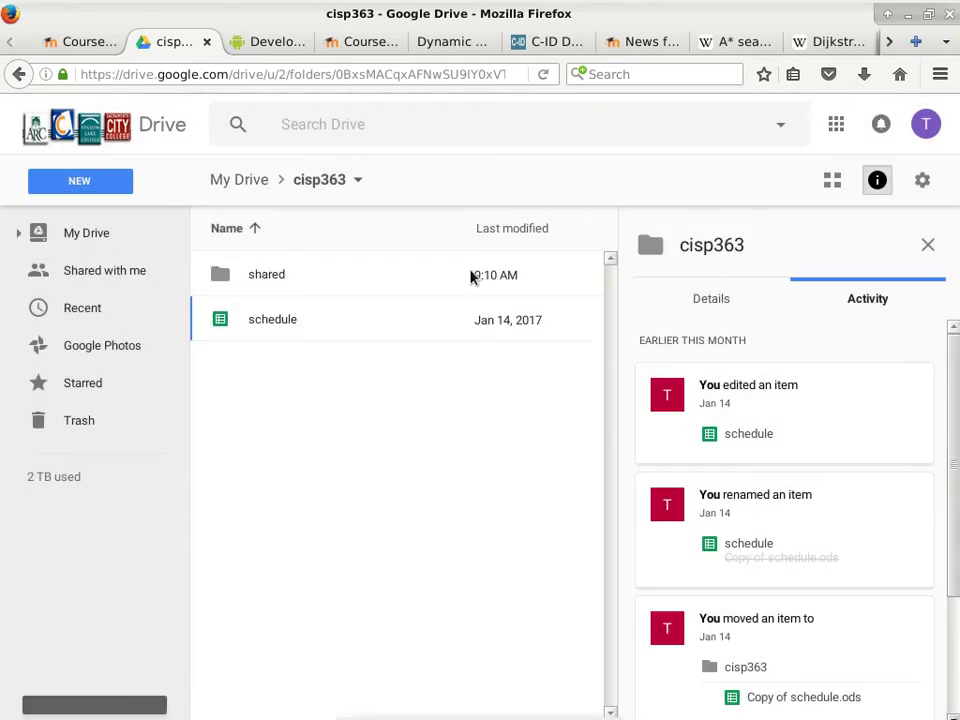
Make the shared folder public on the web with view-only access
{"action": "right_click", "coordinate": [225, 280]}
{"action": "left_click", "coordinate": [296, 345]}
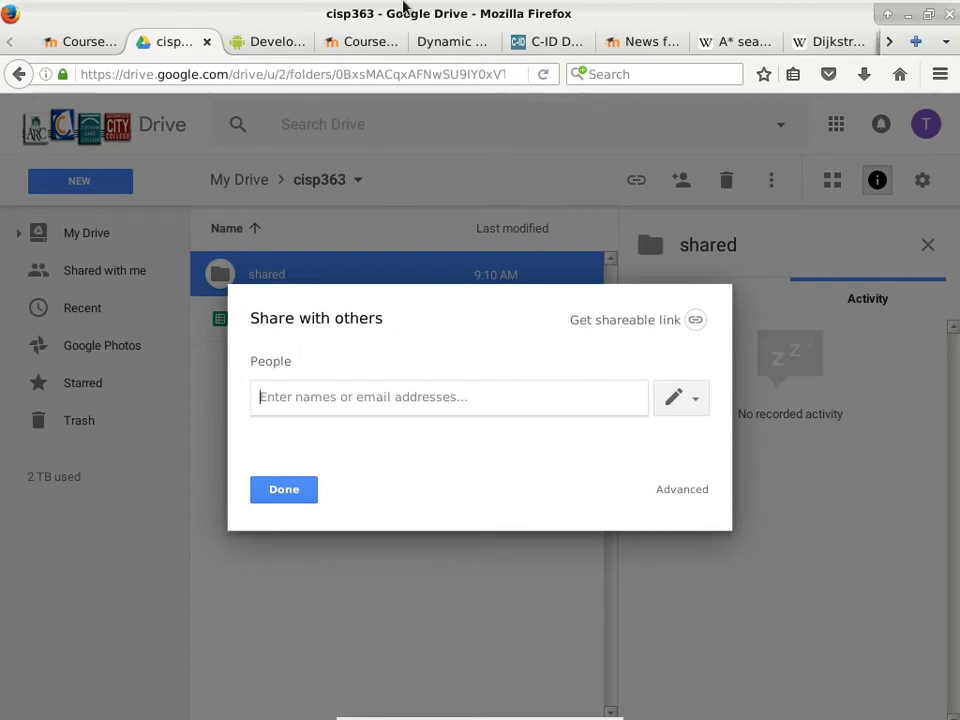
{"action": "left_click", "coordinate": [683, 489]}
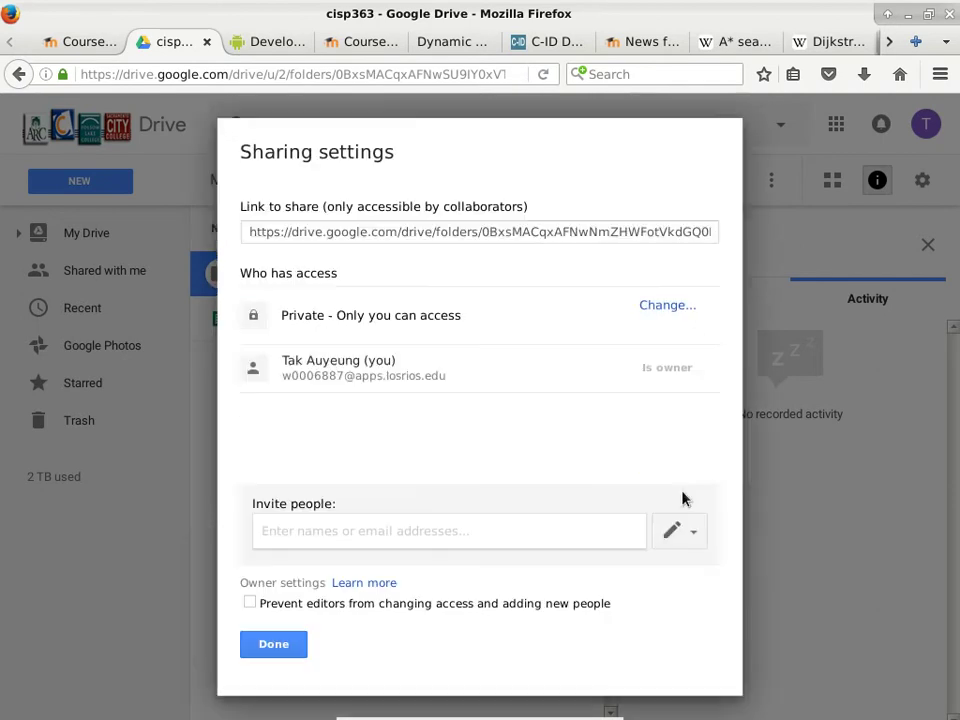
{"action": "left_click", "coordinate": [660, 306]}
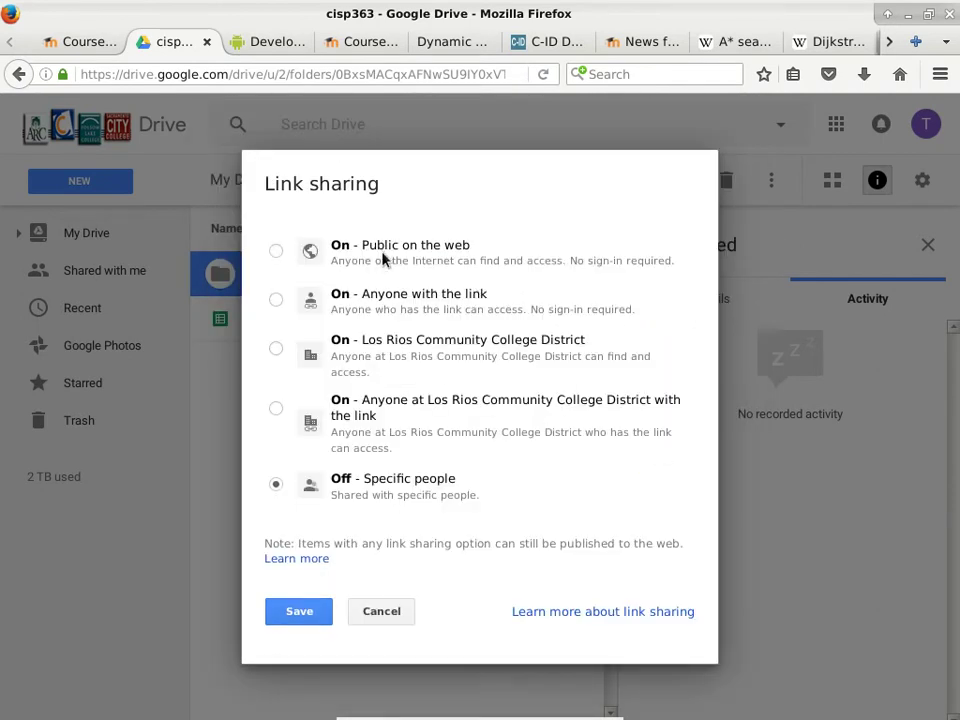
{"action": "left_click", "coordinate": [386, 255]}
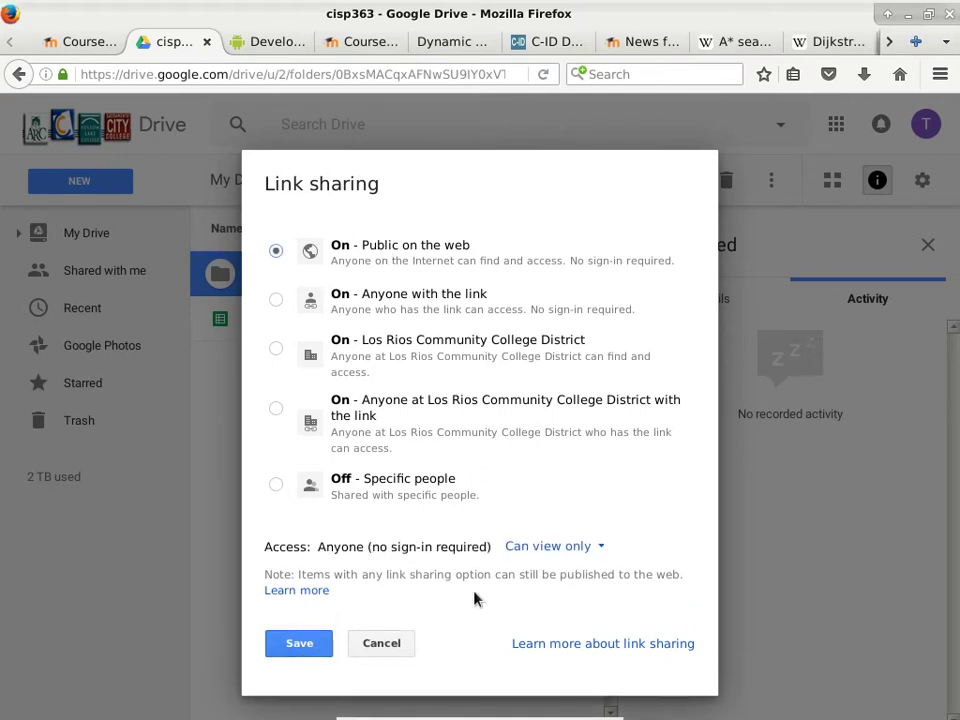
{"action": "left_click", "coordinate": [553, 548]}
{"action": "left_click", "coordinate": [553, 553]}
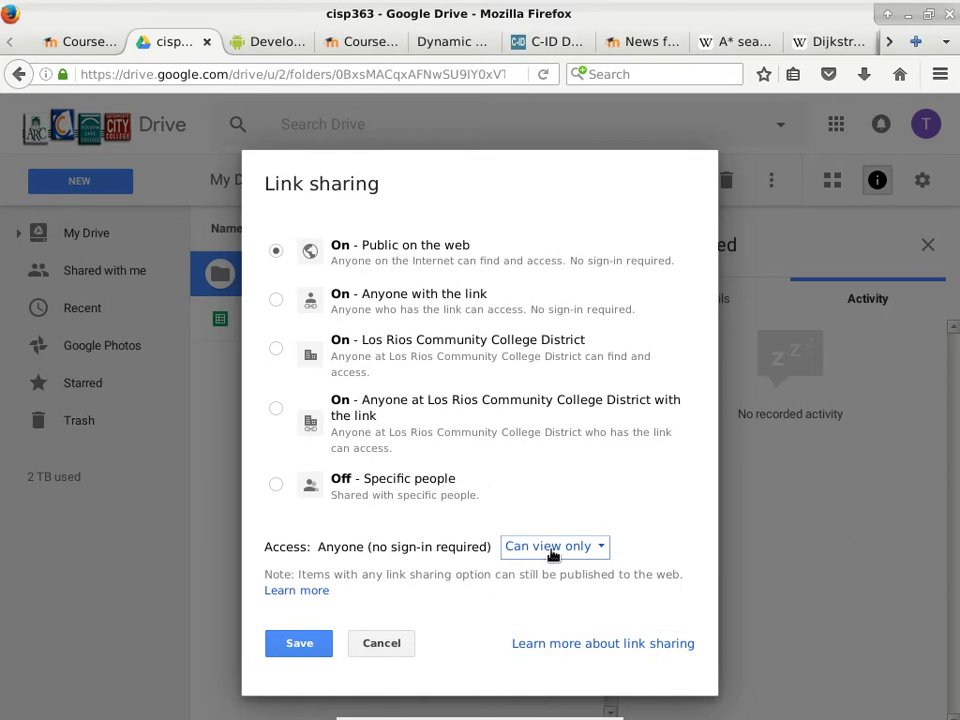
{"action": "left_click", "coordinate": [286, 657]}
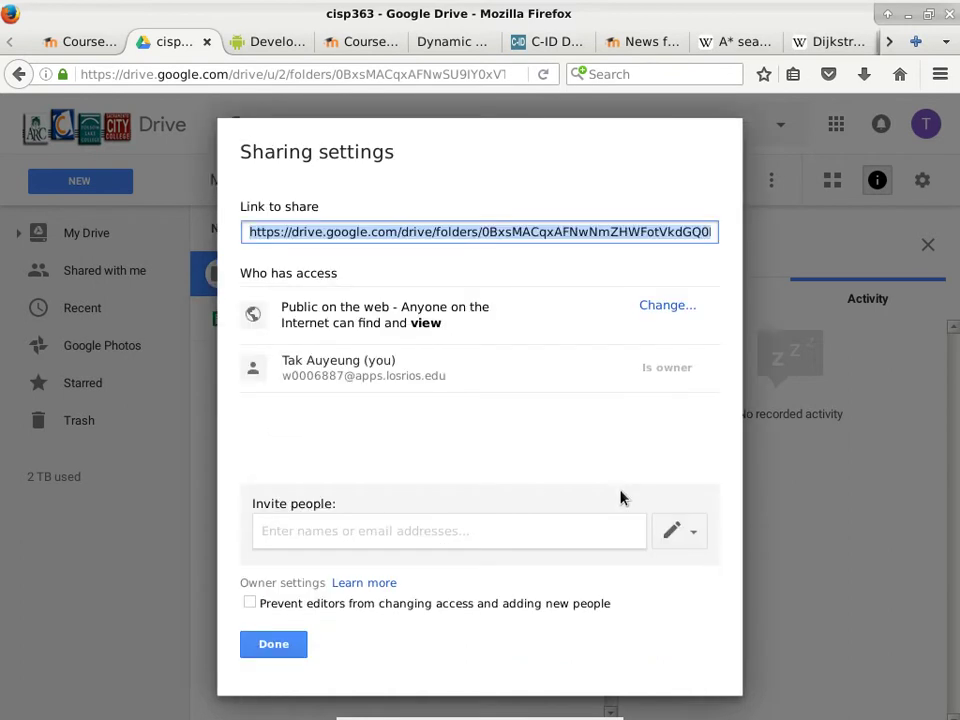
Reopen the shared folder's sharing dialog and select its share link
{"action": "left_click", "coordinate": [271, 649]}
{"action": "right_click", "coordinate": [278, 282]}
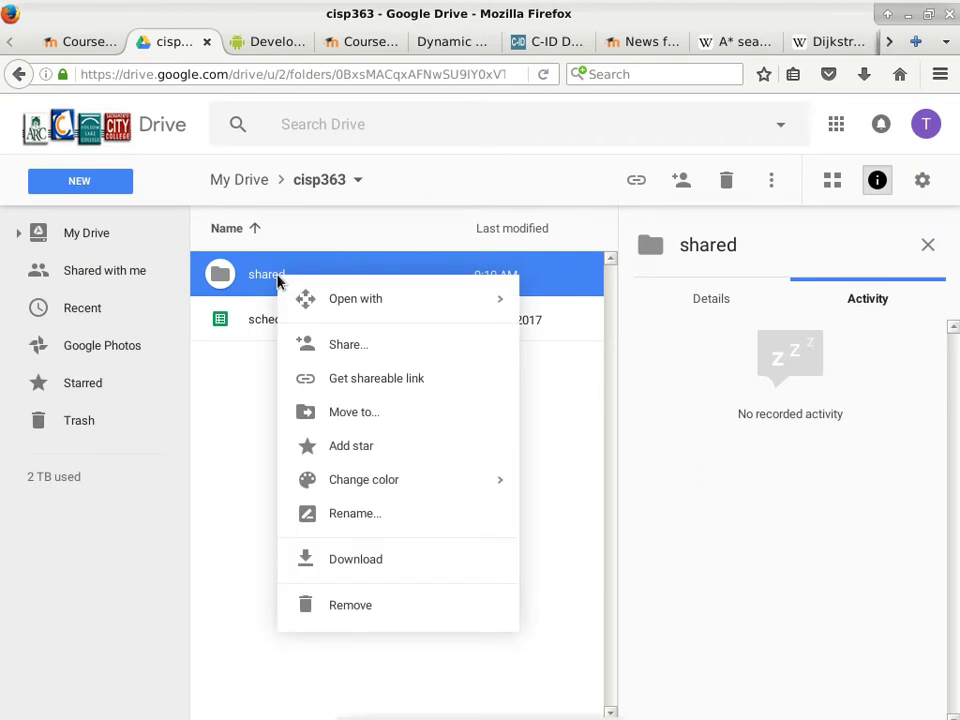
{"action": "left_click", "coordinate": [333, 346]}
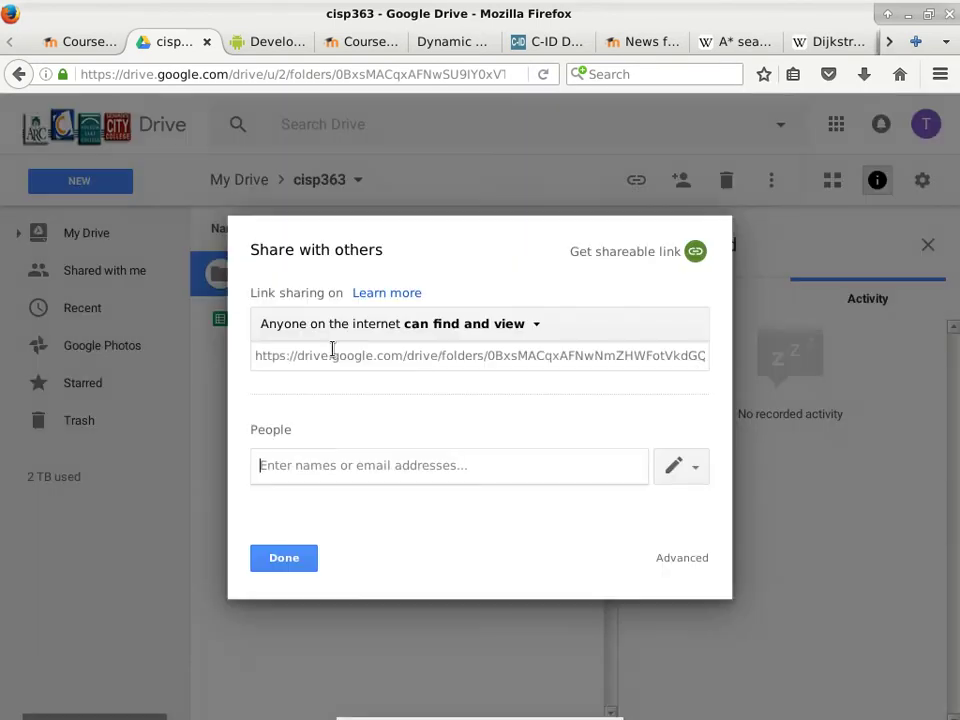
{"action": "left_click", "coordinate": [343, 352]}
Start adding a URL resource on the Moodle CISP363 course page
{"action": "mouse_move", "coordinate": [233, 17]}
{"action": "left_click", "coordinate": [105, 41]}
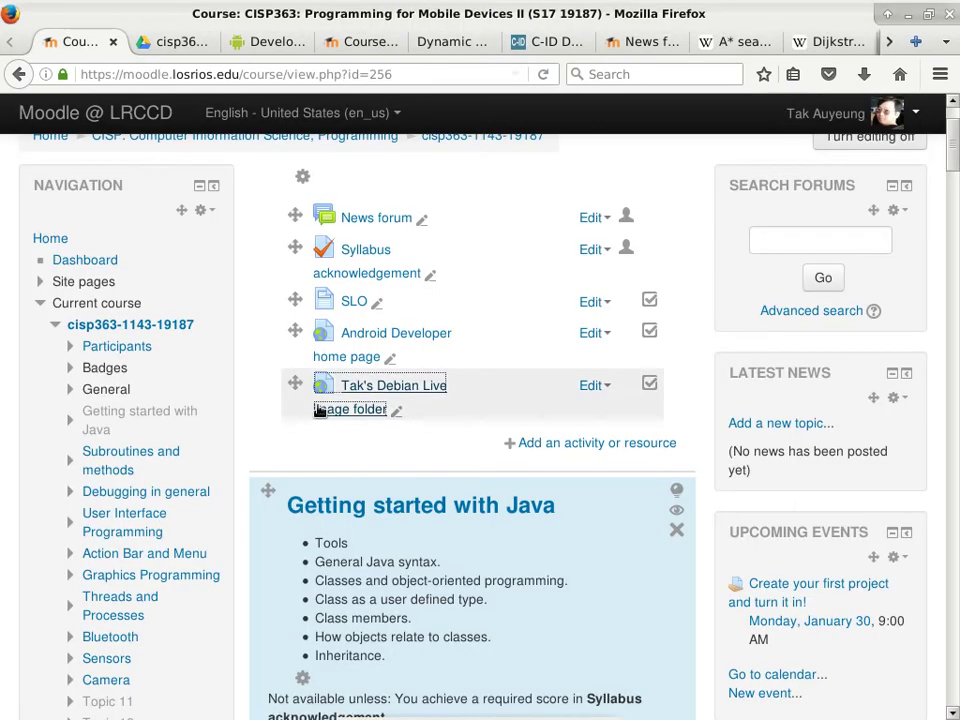
{"action": "left_click", "coordinate": [645, 446]}
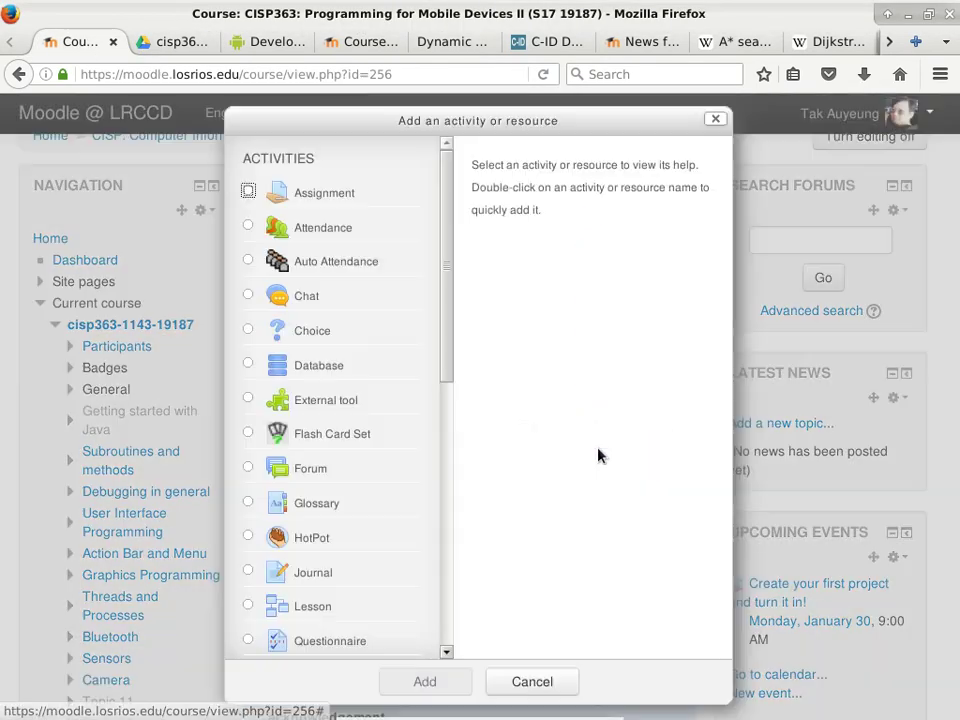
{"action": "left_click", "coordinate": [447, 510]}
{"action": "scroll", "coordinate": [431, 643], "scroll_direction": "down", "scroll_amount": 1}
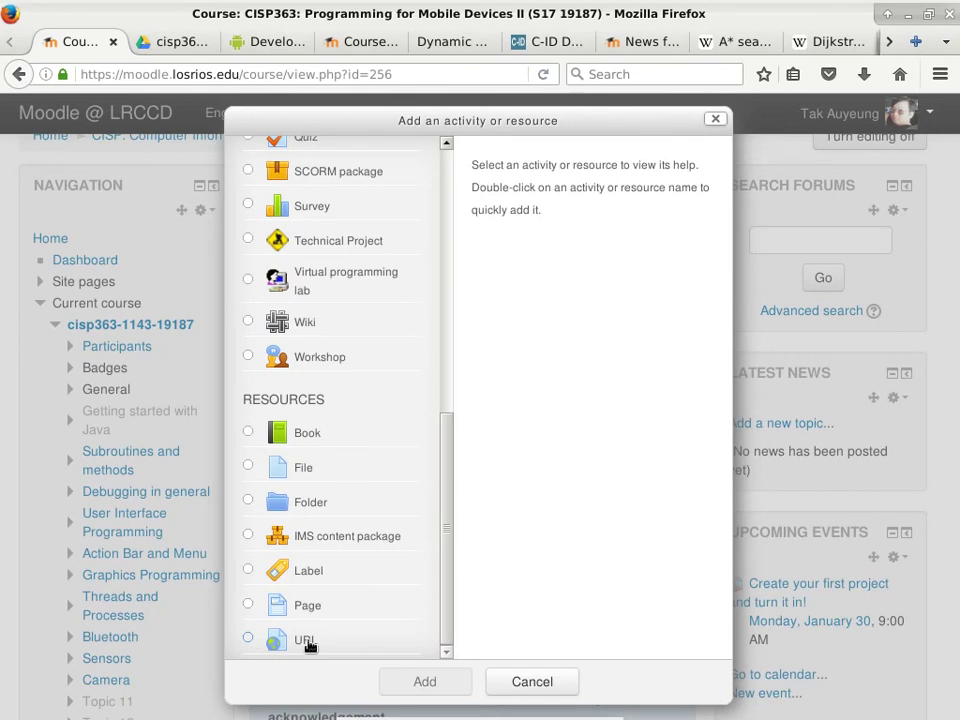
{"action": "left_click", "coordinate": [305, 641]}
{"action": "left_click", "coordinate": [413, 681]}
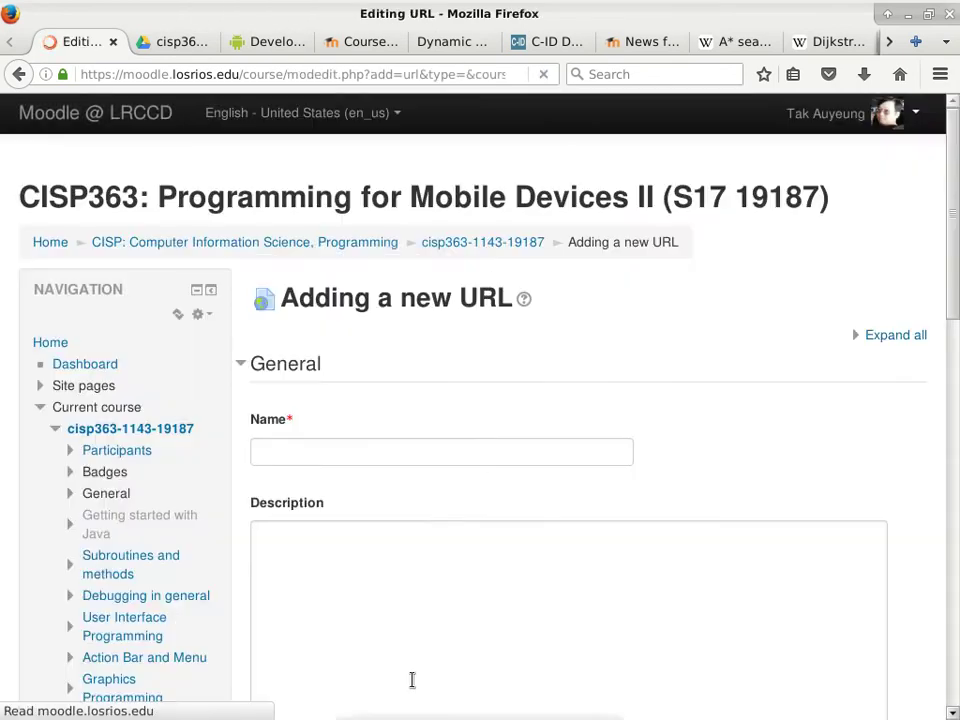
Name it 'Shared folder specific to CISP363', paste the Drive folder link, and save
{"action": "left_click", "coordinate": [332, 456]}
{"action": "type", "text": "Shared folder specific to CISP363"}
{"action": "scroll", "coordinate": [454, 467], "scroll_direction": "down", "scroll_amount": 5}
{"action": "left_click", "coordinate": [448, 459]}
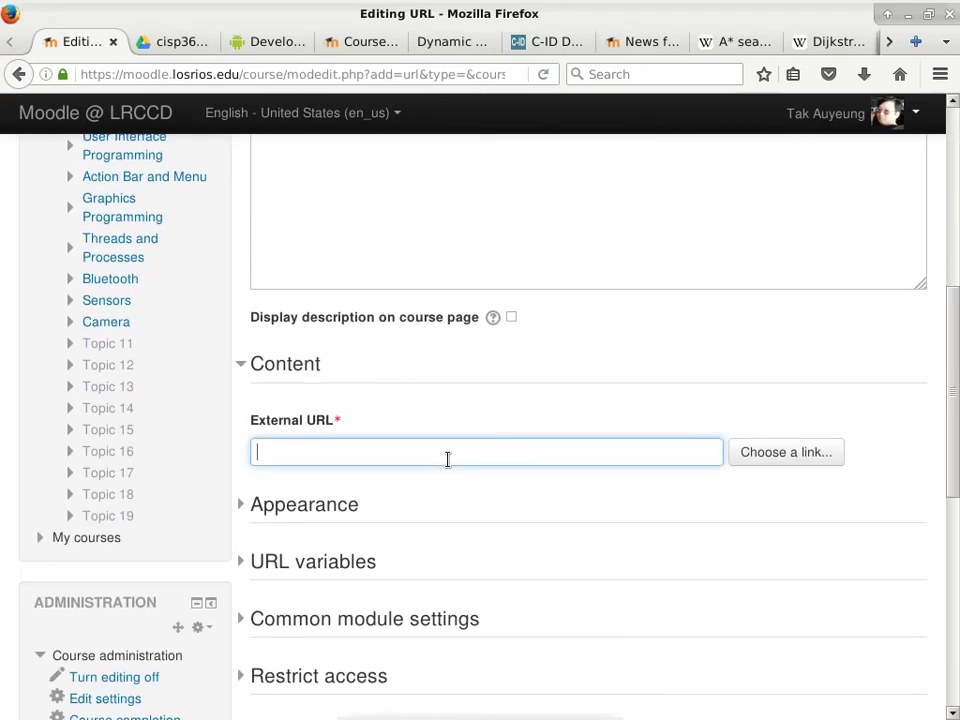
{"action": "scroll", "coordinate": [452, 465], "scroll_direction": "down", "scroll_amount": 6}
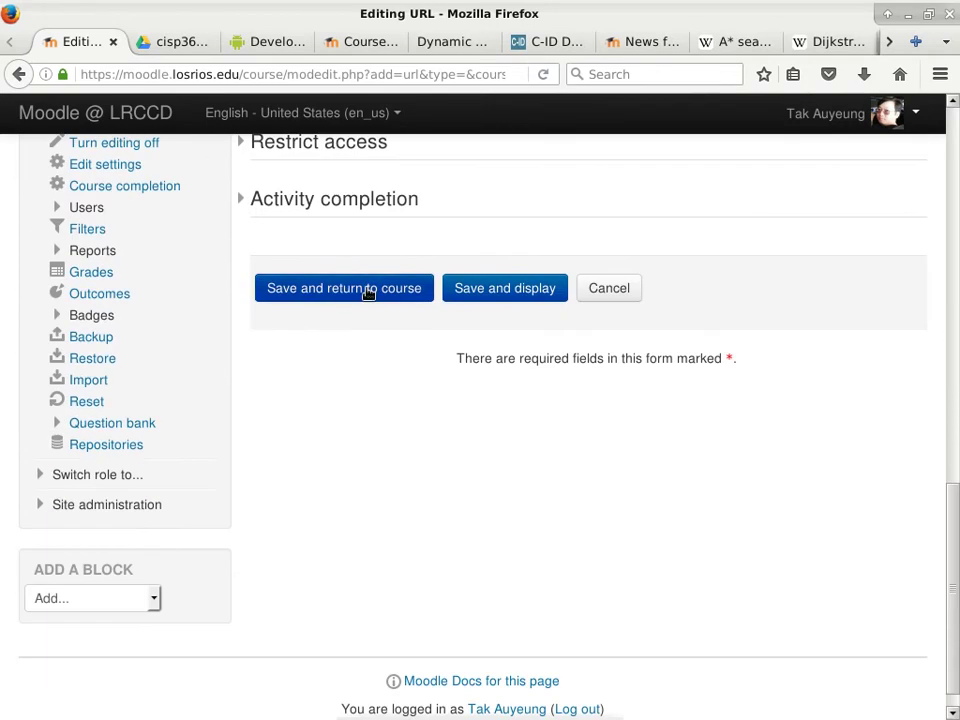
{"action": "left_click", "coordinate": [368, 289]}
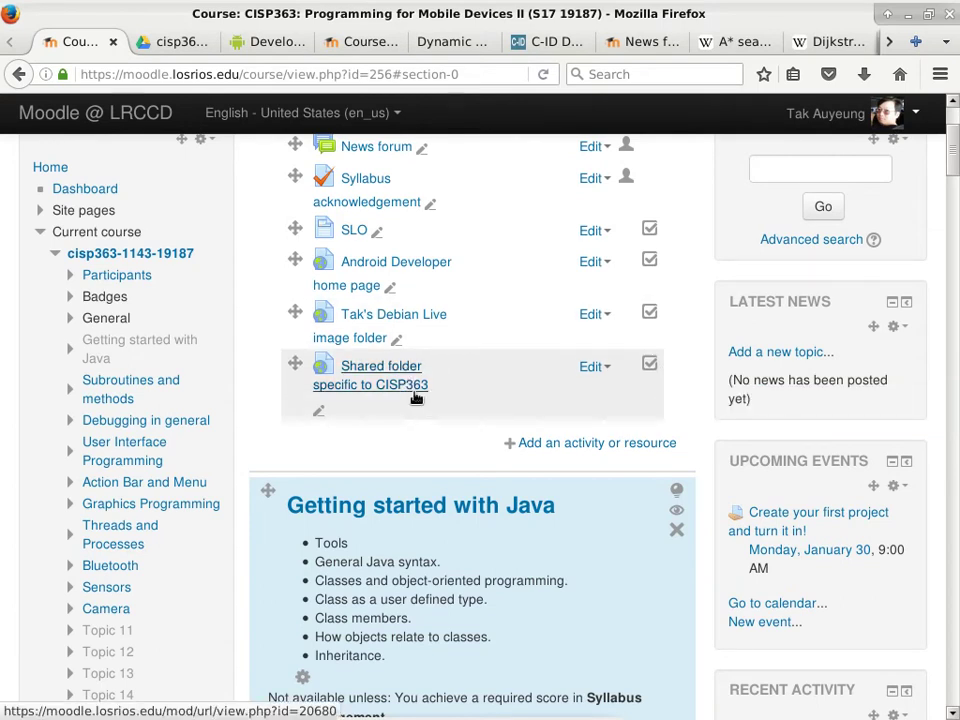
Inside Drive's shared folder, create a new Google Docs document, confirming the shared-folder prompt
{"action": "left_click", "coordinate": [178, 42]}
{"action": "left_click", "coordinate": [289, 559]}
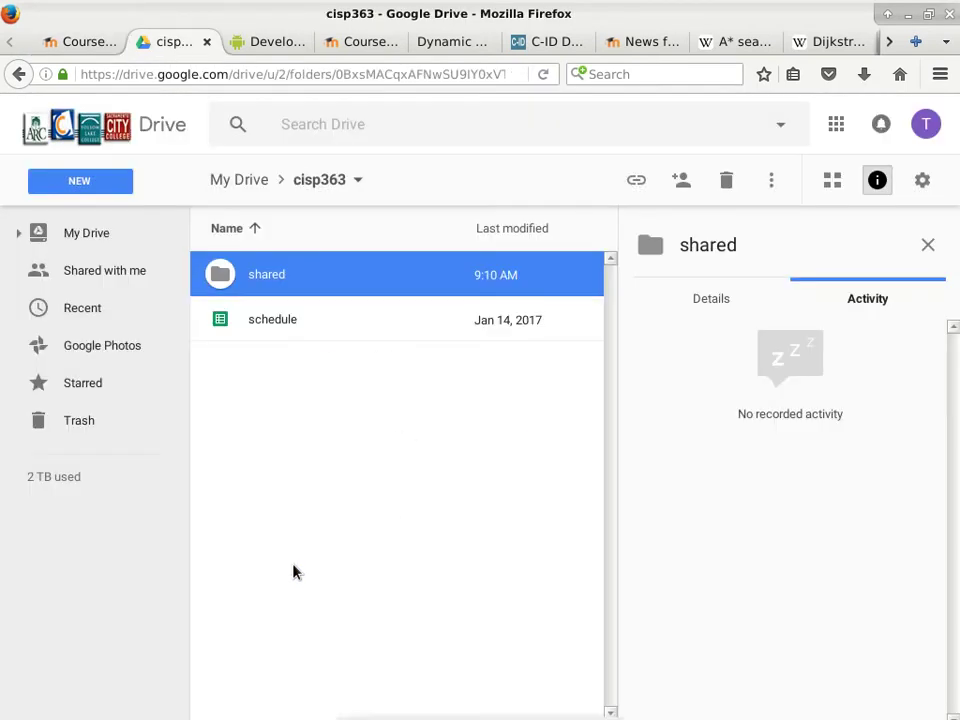
{"action": "double_click", "coordinate": [217, 278]}
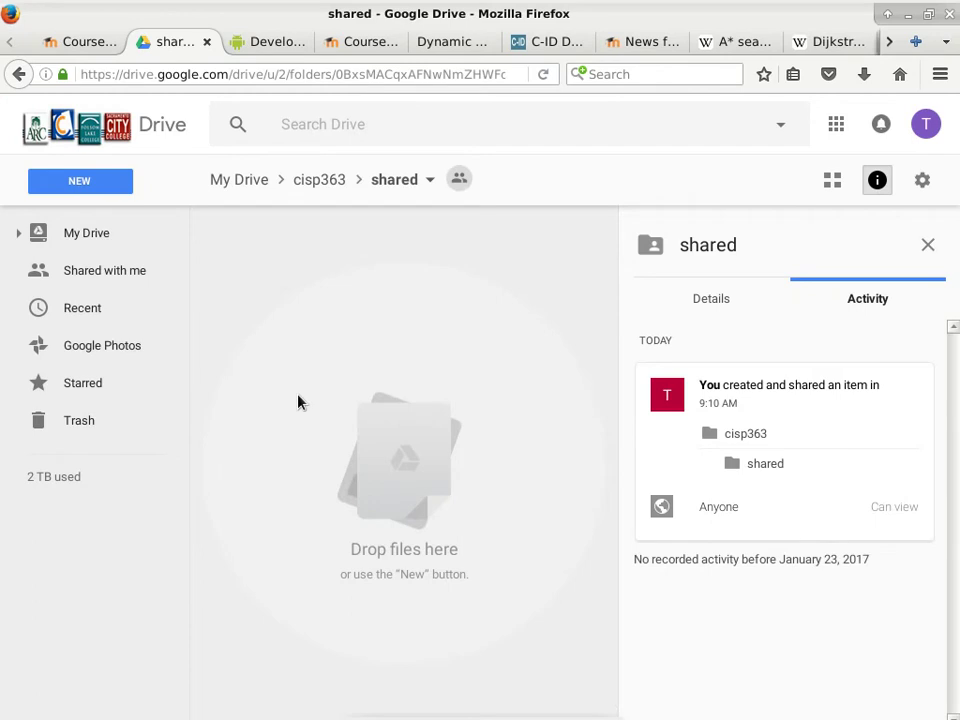
{"action": "left_click", "coordinate": [77, 180]}
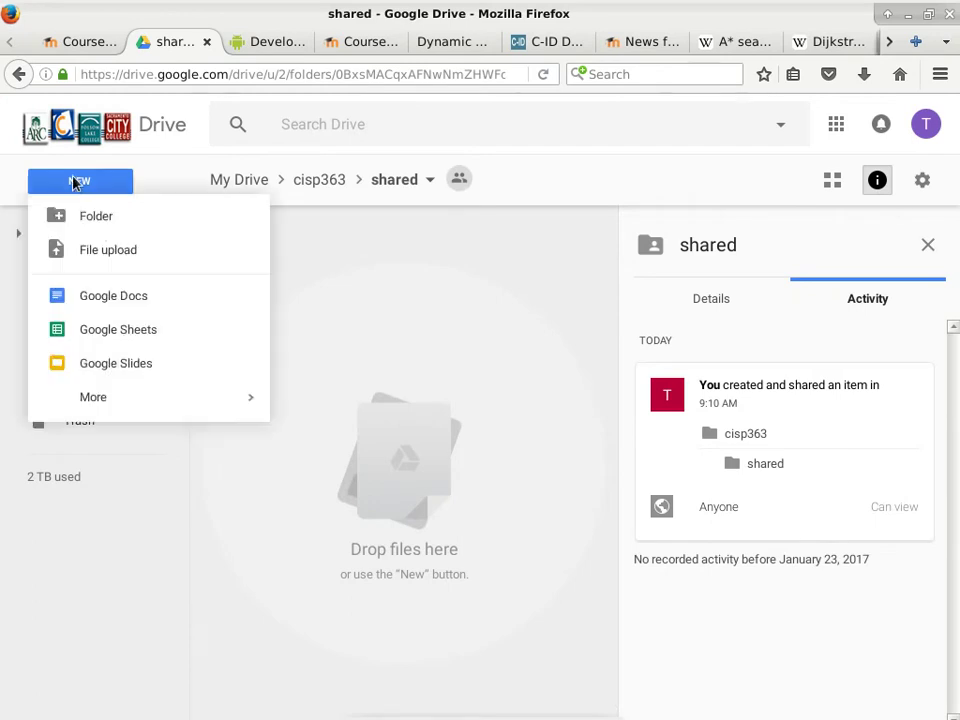
{"action": "left_click", "coordinate": [128, 298]}
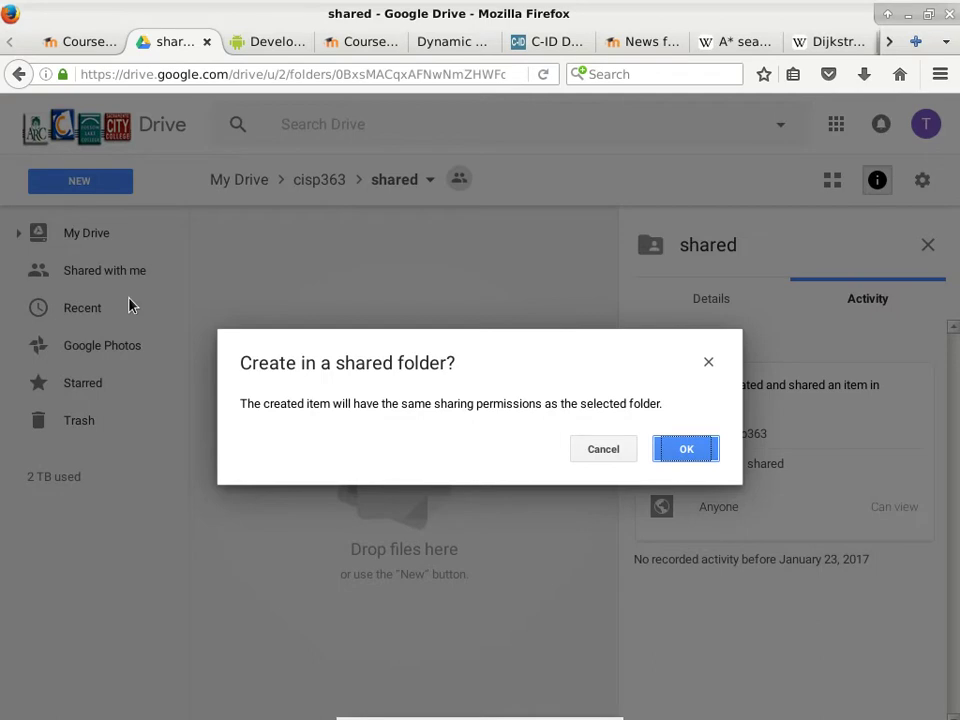
{"action": "left_click", "coordinate": [703, 453]}
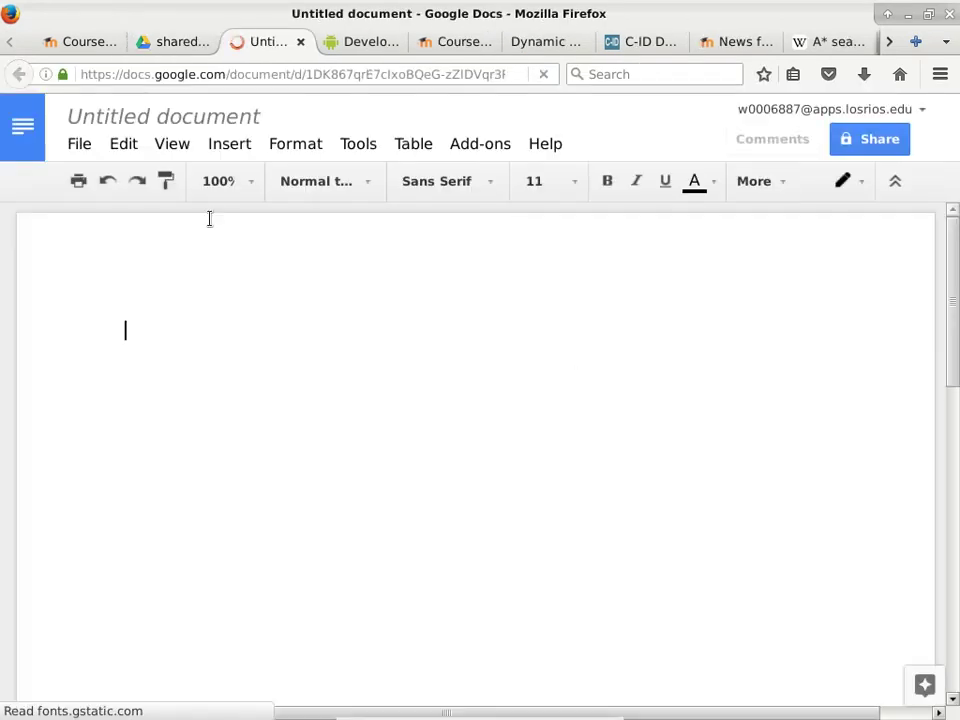
Rename the document to 'Using a live distribution'
{"action": "left_click", "coordinate": [80, 152]}
{"action": "left_click", "coordinate": [118, 300]}
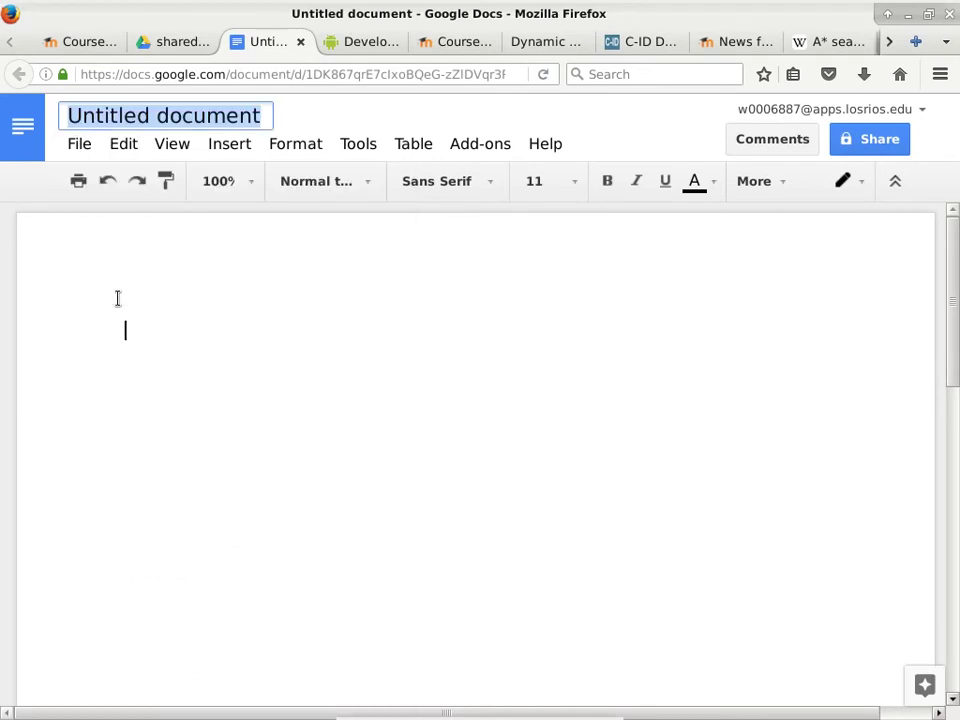
{"action": "type", "text": "Use"}
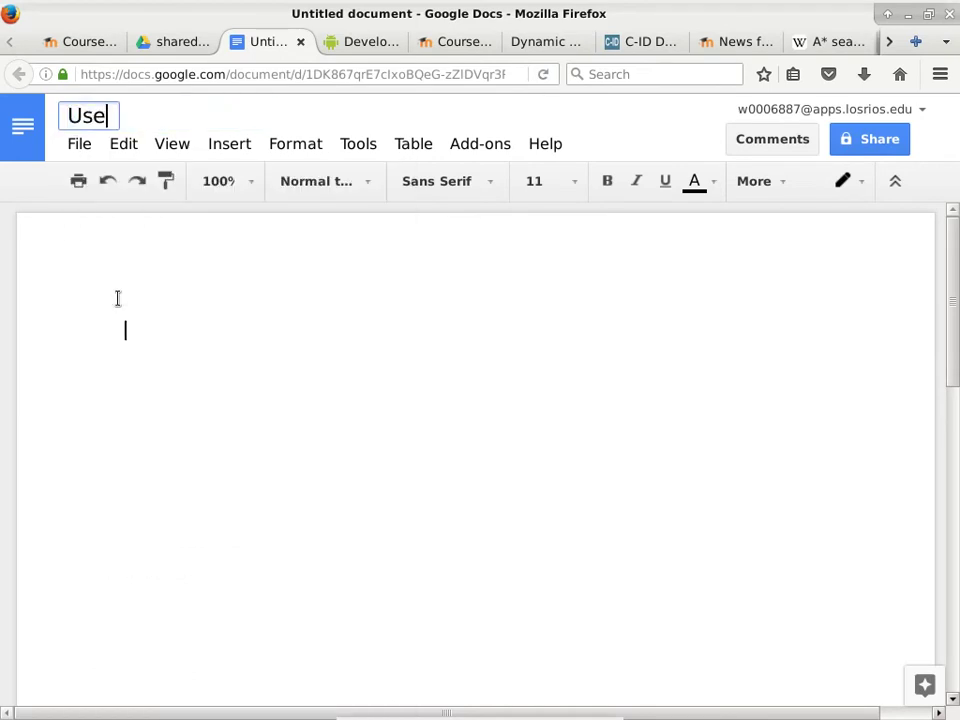
{"action": "key", "text": "BackSpace"}
{"action": "type", "text": "ing a live distir"}
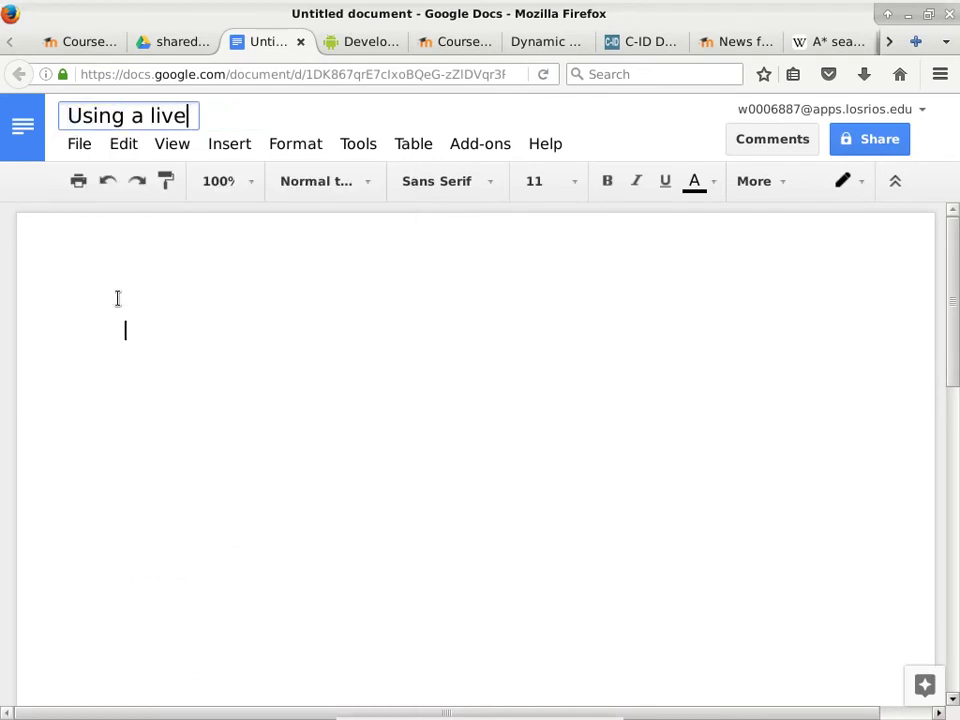
{"action": "key", "text": "BackSpace"}
{"action": "key", "text": "BackSpace"}
{"action": "type", "text": "ribution"}
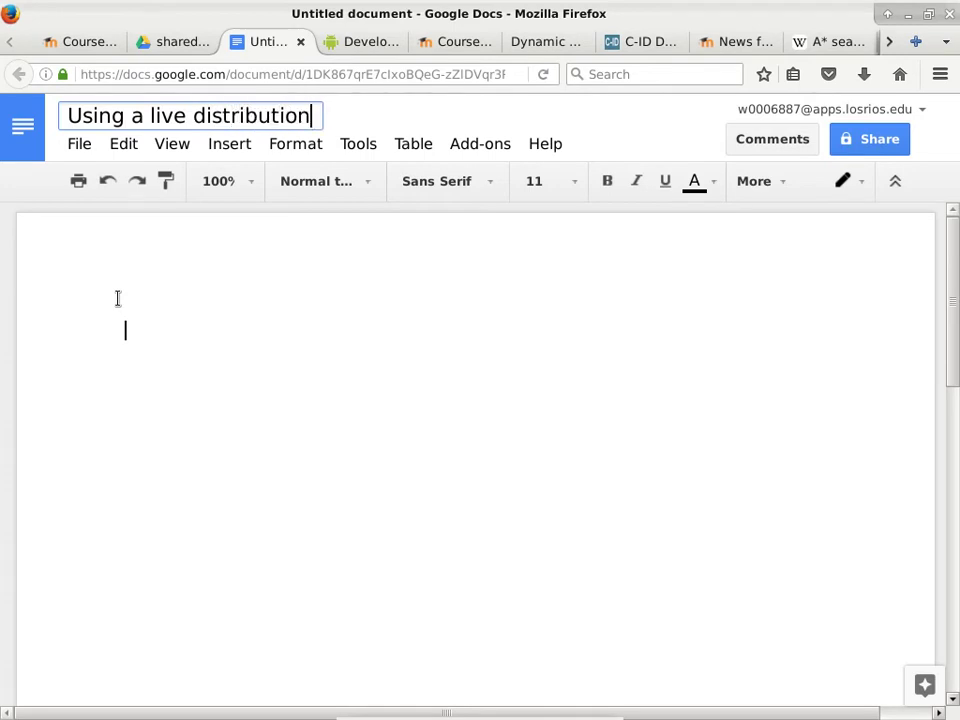
{"action": "key", "text": "Return"}
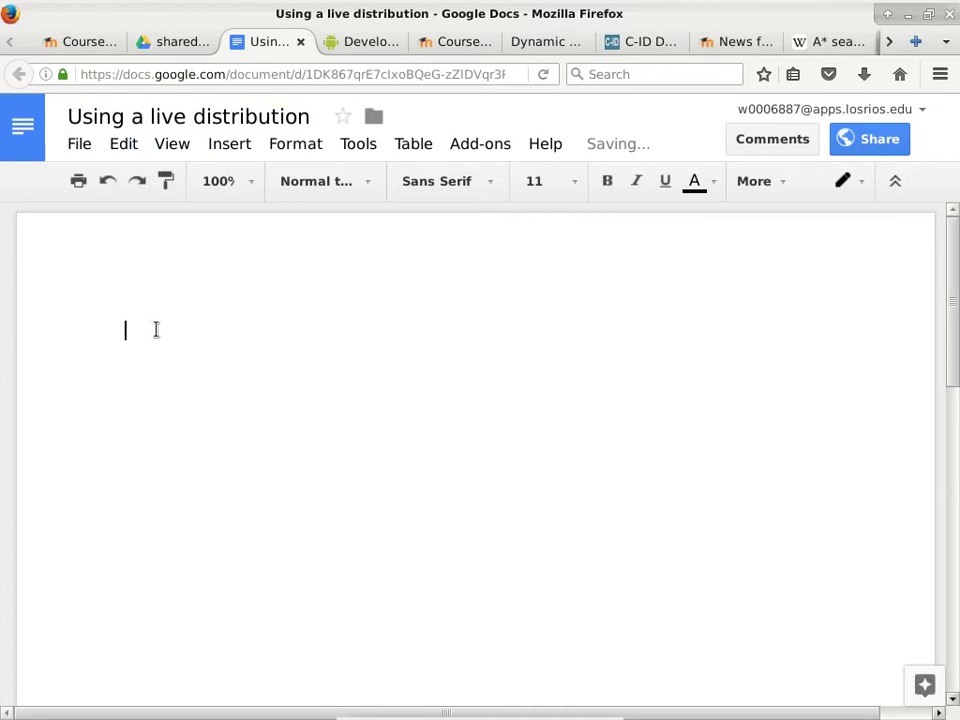
Add 'Rationale' as a Heading 1
{"action": "type", "text": "Rationale"}
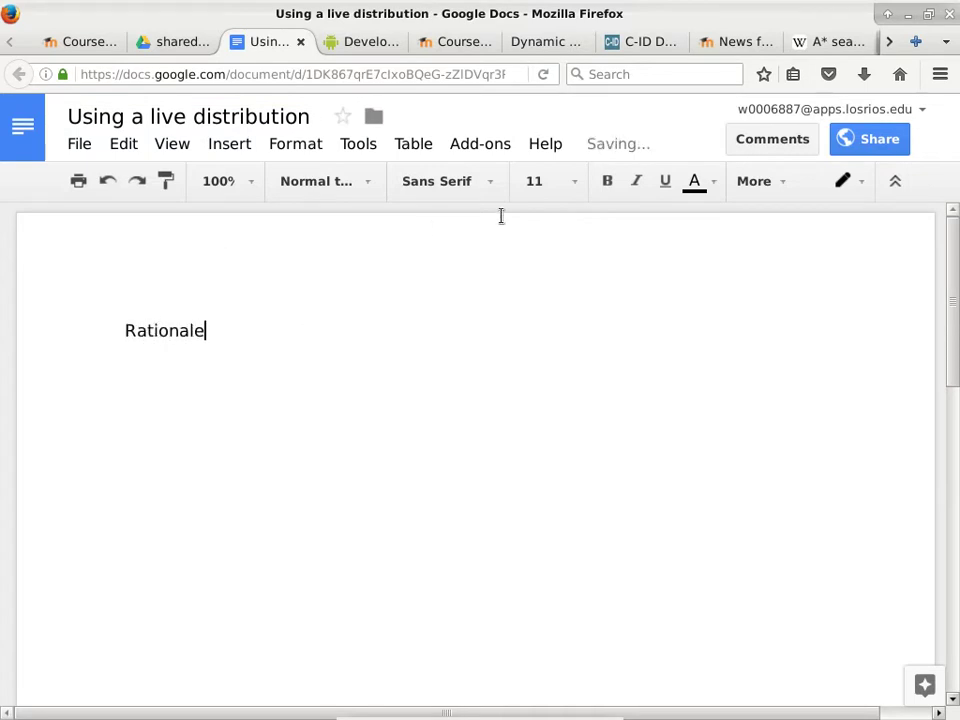
{"action": "left_click", "coordinate": [285, 146]}
{"action": "left_click", "coordinate": [281, 148]}
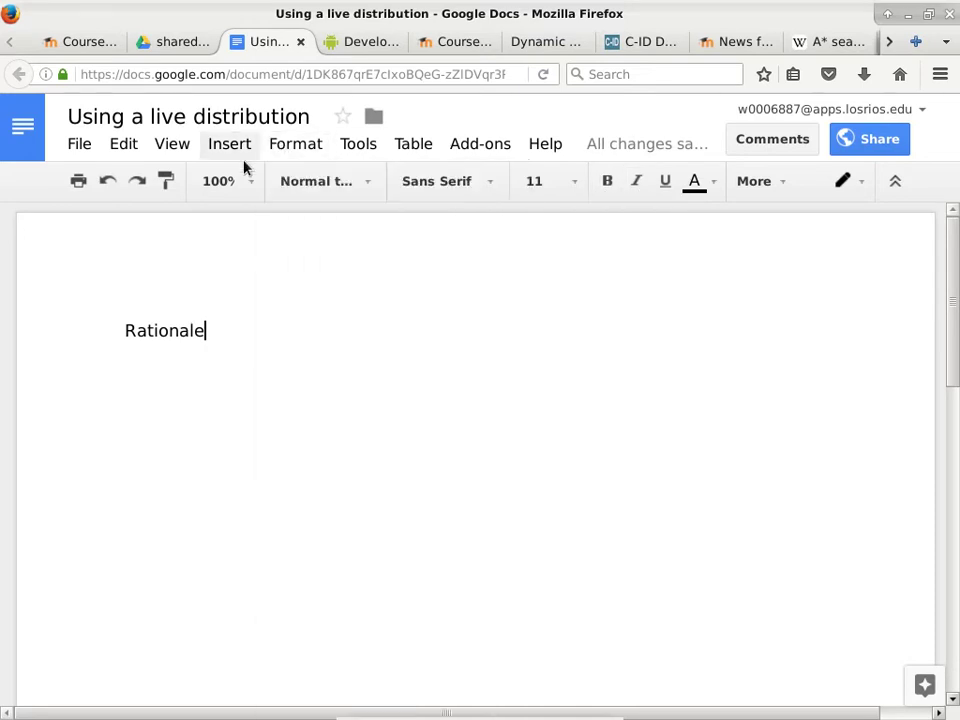
{"action": "left_click", "coordinate": [307, 188]}
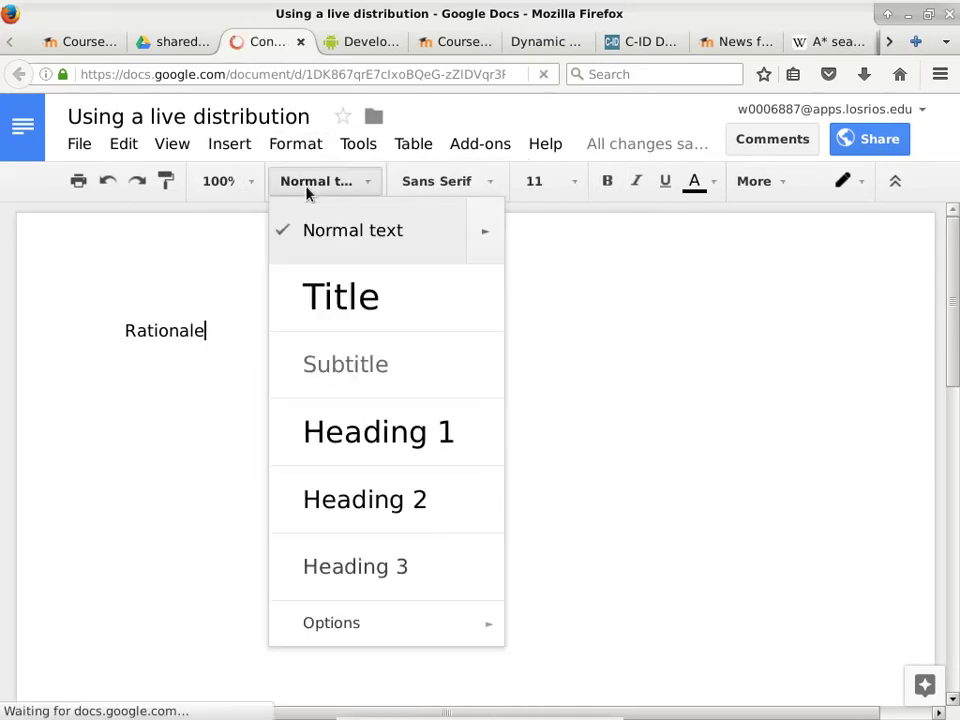
{"action": "left_click", "coordinate": [401, 435]}
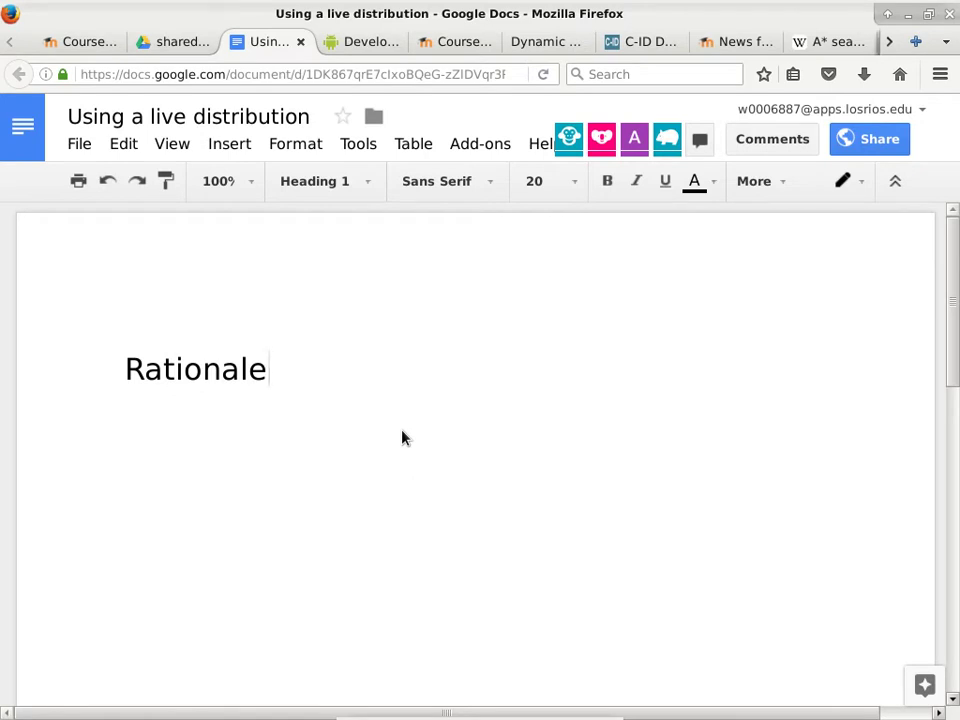
Type the lab-computers sentence and 'Android Studio may not retain settings when installed on an external drive.'
{"action": "key", "text": "Return"}
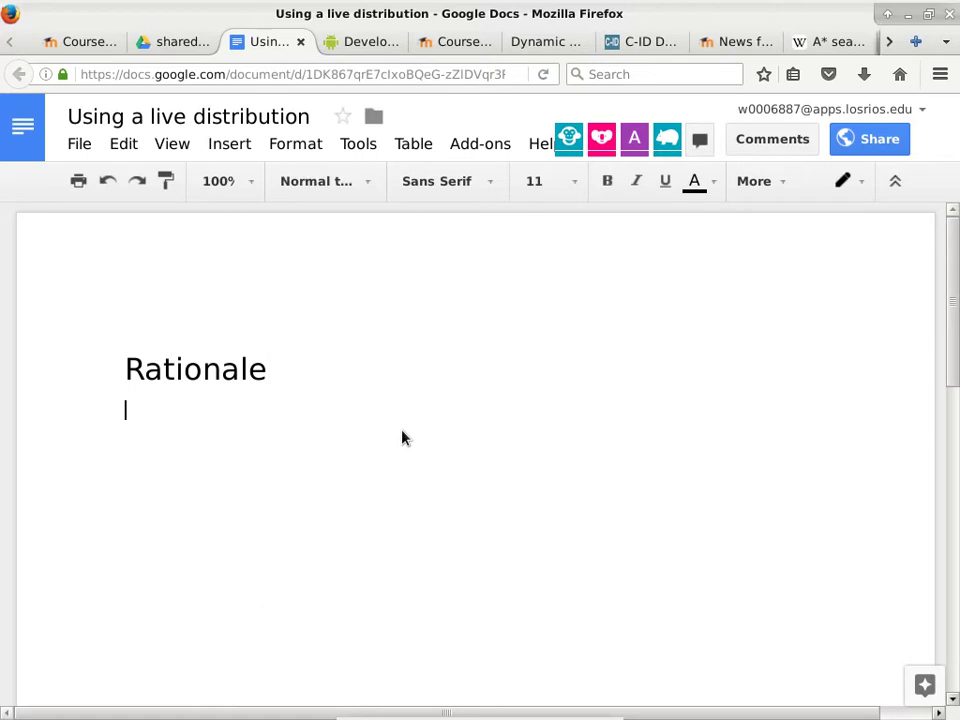
{"action": "type", "text": "Lab computer"}
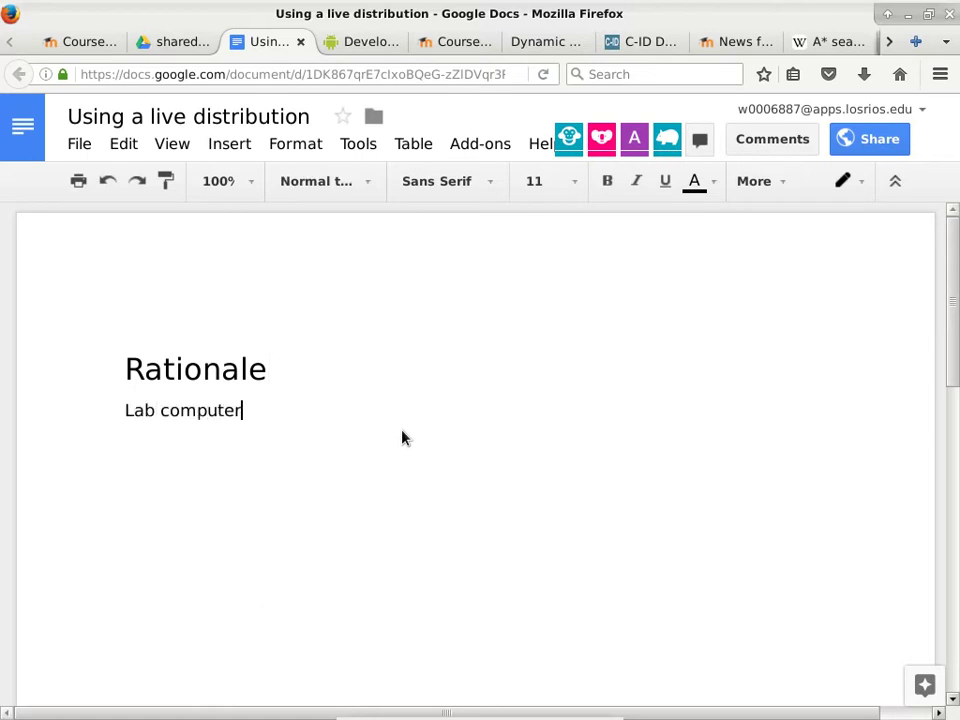
{"action": "type", "text": "s have Window"}
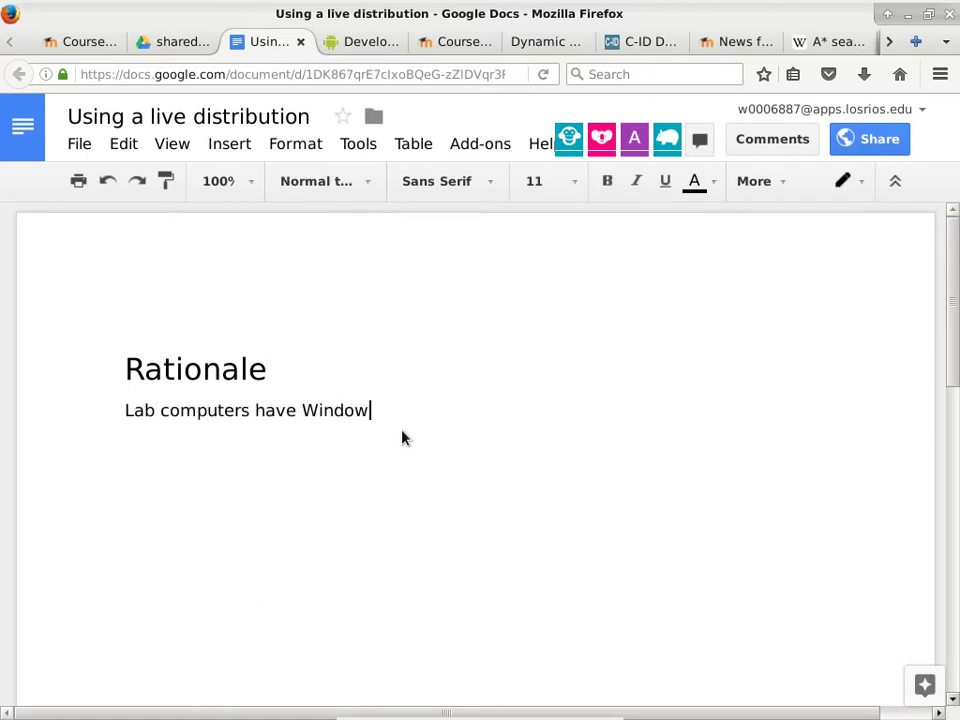
{"action": "type", "text": "s and Deepfree"}
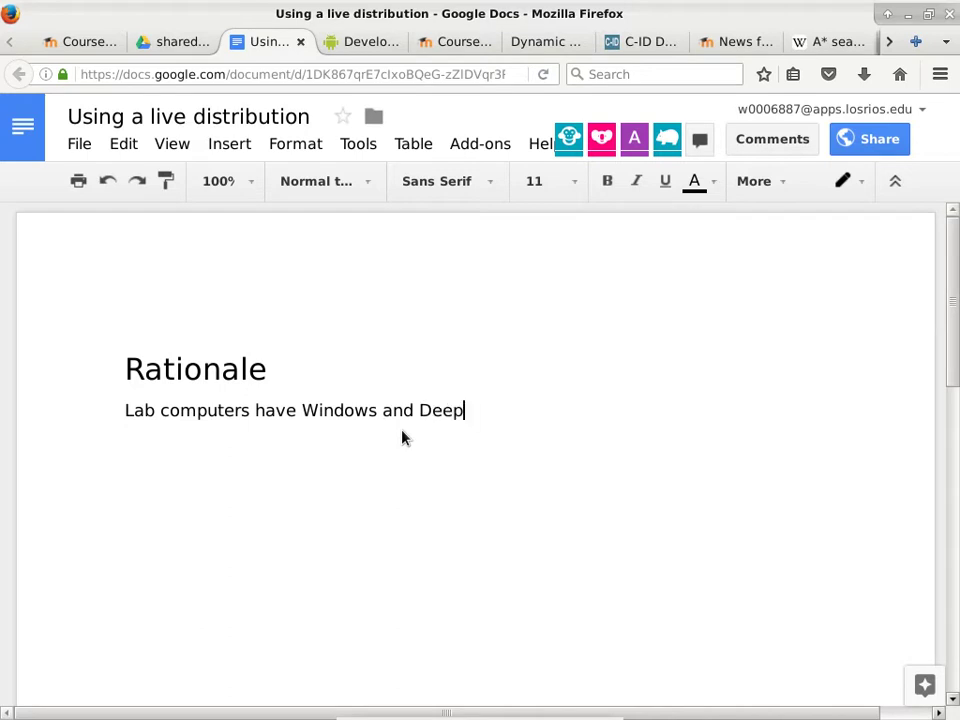
{"action": "type", "text": "installed."}
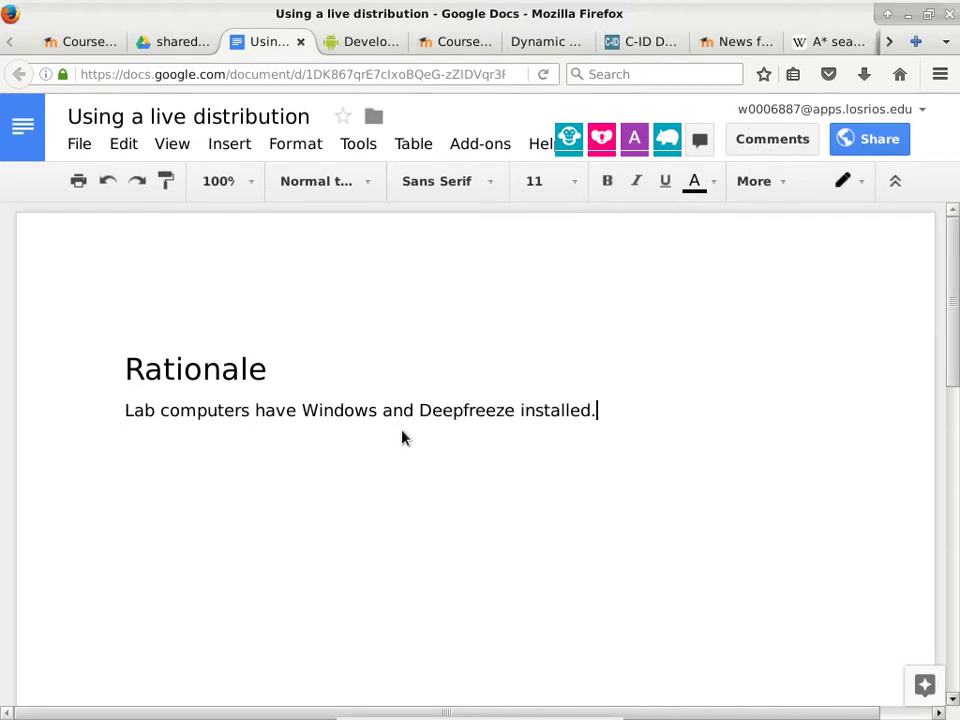
{"action": "key", "text": "Return"}
{"action": "type", "text": "Android Studio may not retain settings when installed on an e"}
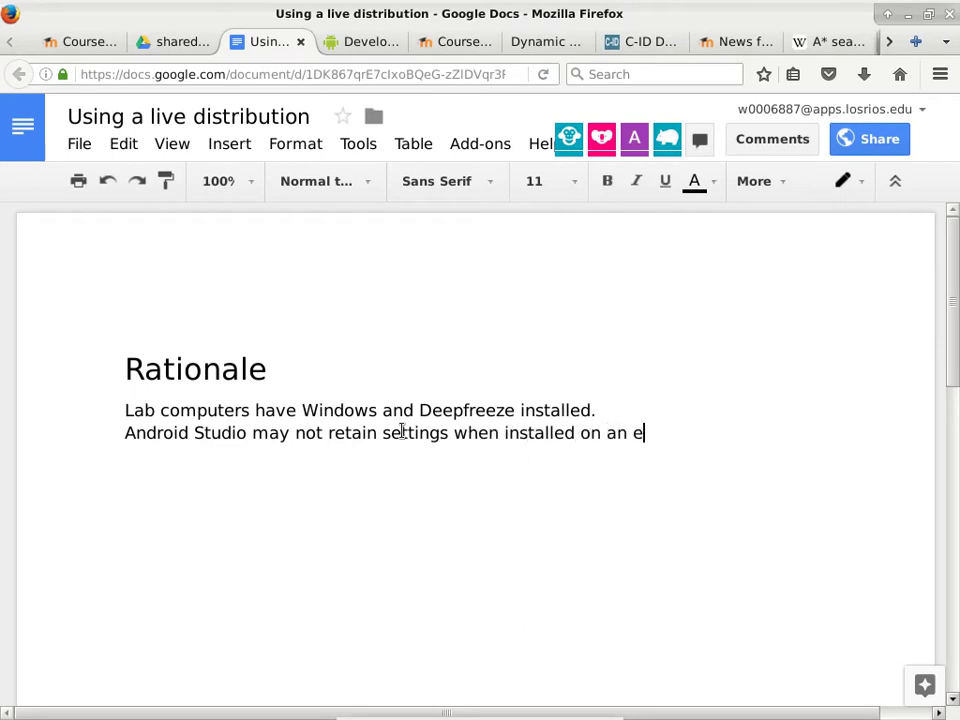
{"action": "key", "text": "BackSpace"}
{"action": "type", "text": "external drive."}
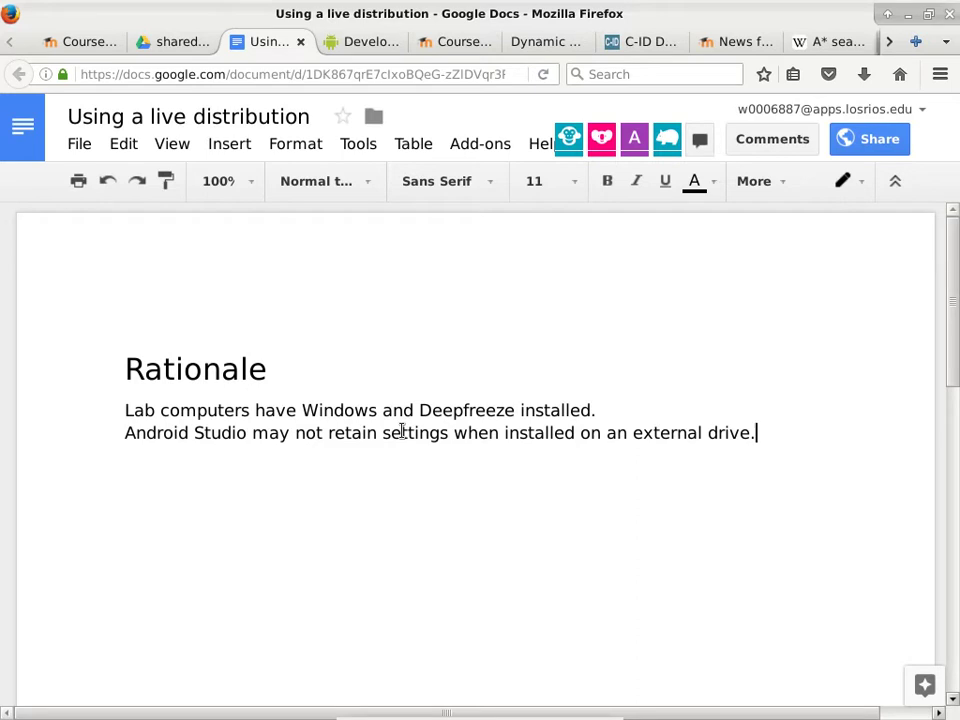
{"action": "key", "text": "Return"}
Format both Rationale sentences as bullets, then place the caret on the empty line below
{"action": "left_click_drag", "start_coordinate": [133, 410], "coordinate": [147, 436]}
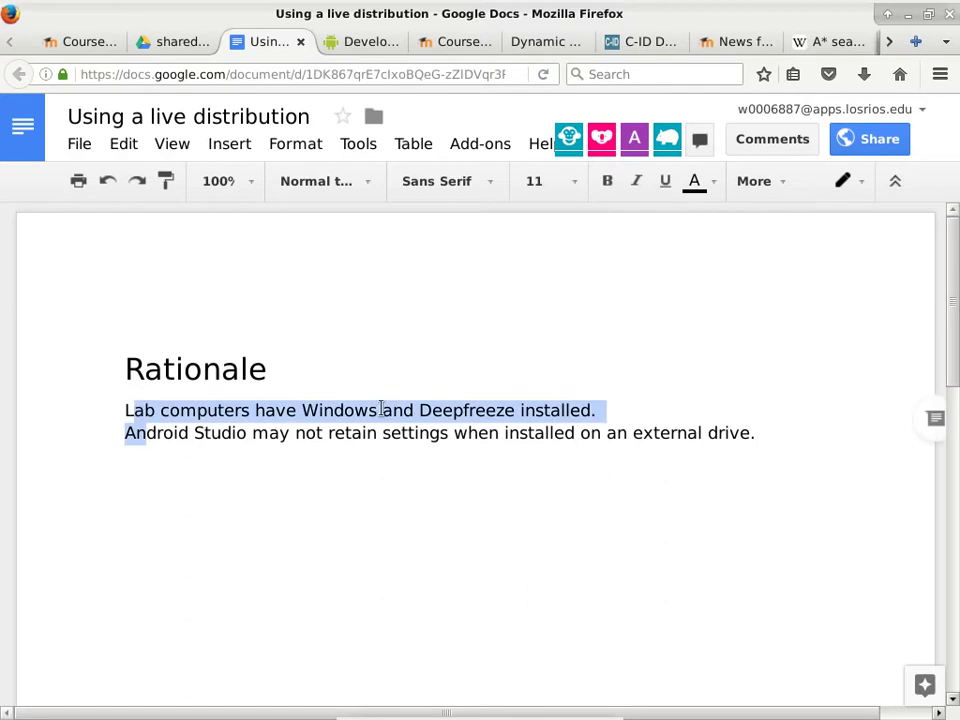
{"action": "left_click", "coordinate": [776, 183]}
{"action": "left_click", "coordinate": [597, 224]}
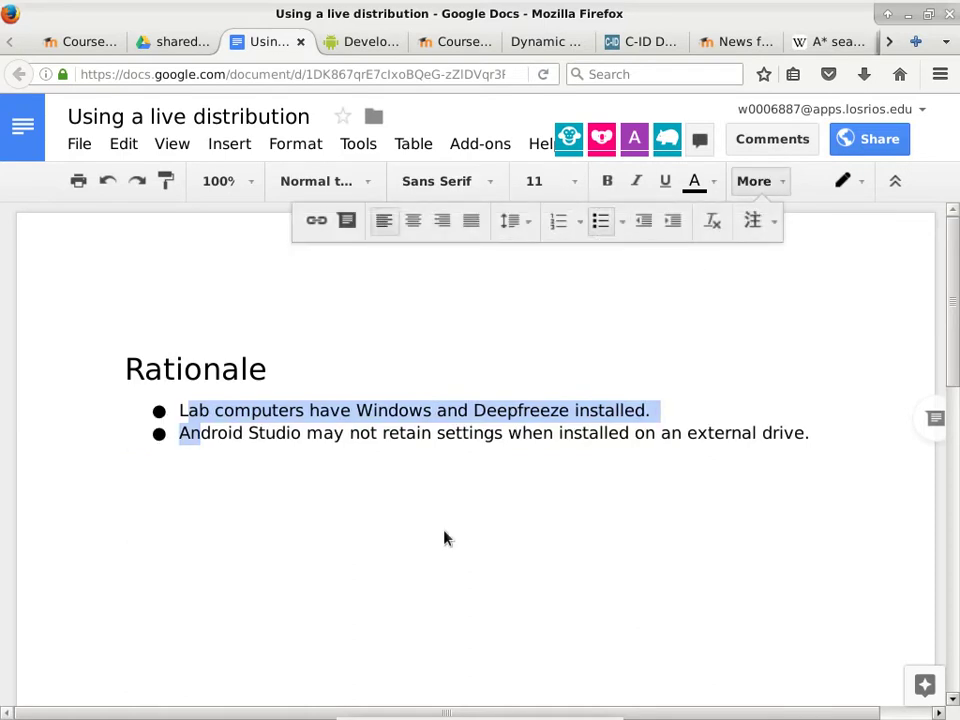
{"action": "left_click", "coordinate": [321, 484]}
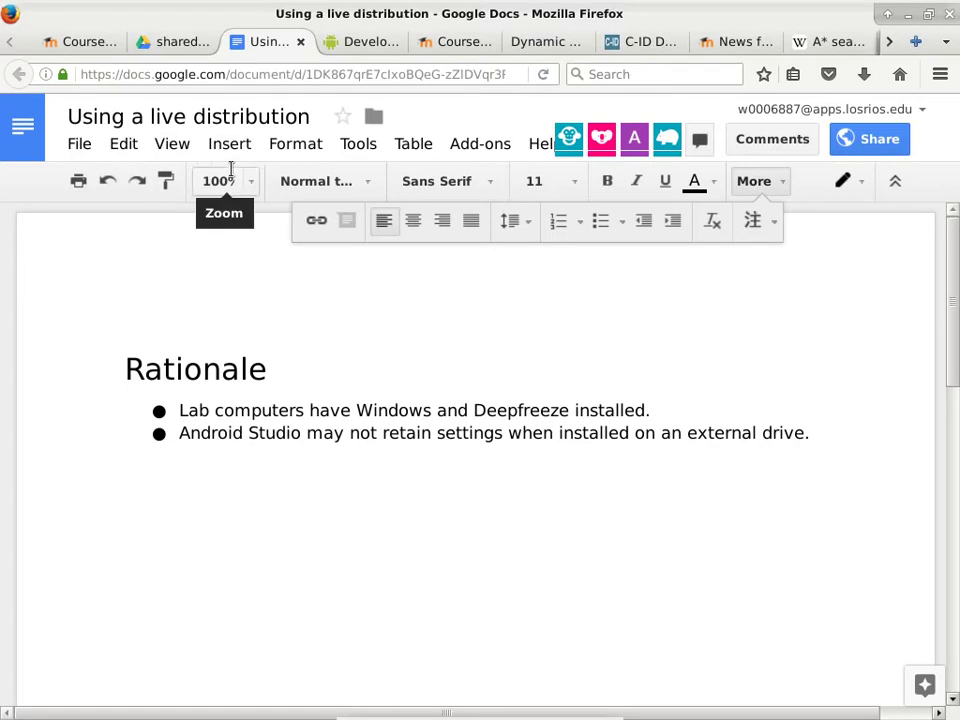
Add 'Live distribution' styled as Heading 1, then begin a normal line below it
{"action": "type", "text": "Live distribution"}
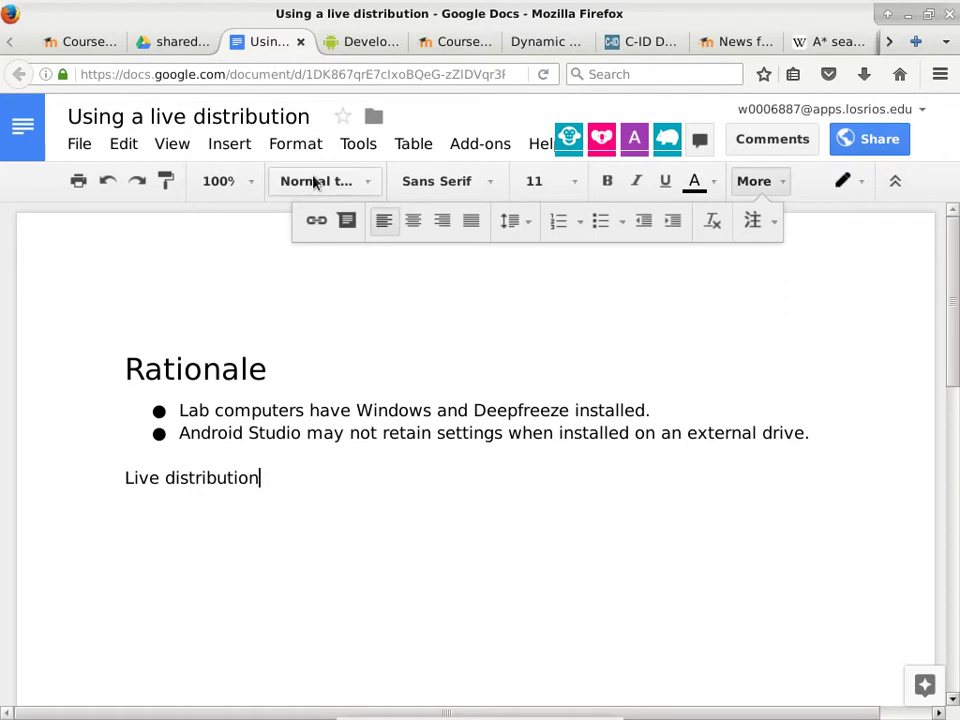
{"action": "left_click", "coordinate": [315, 181]}
{"action": "left_click", "coordinate": [383, 431]}
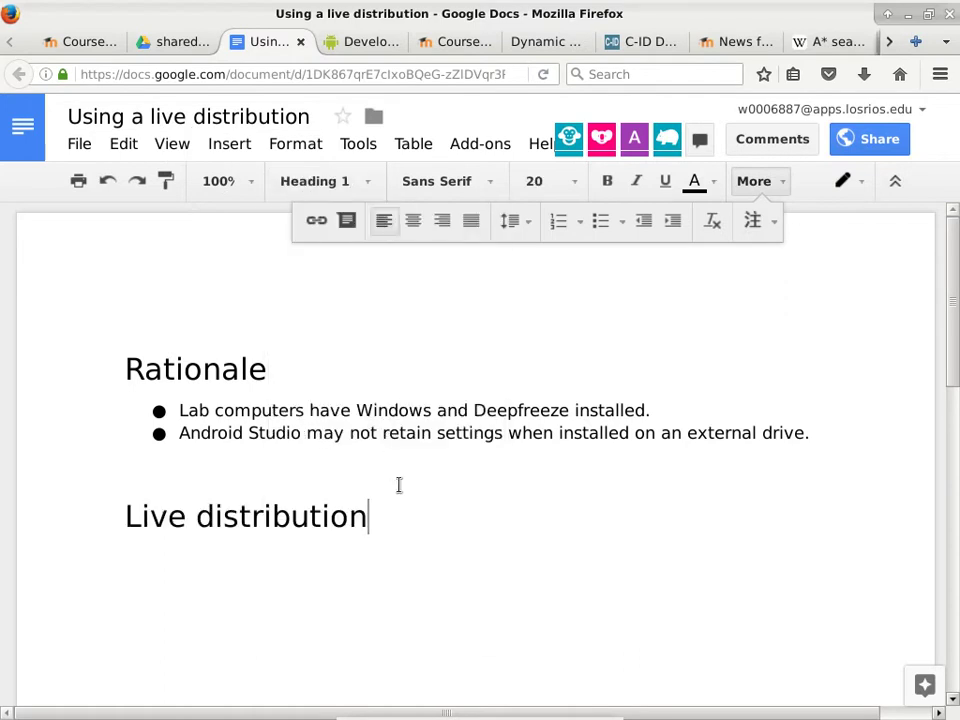
{"action": "key", "text": "Return"}
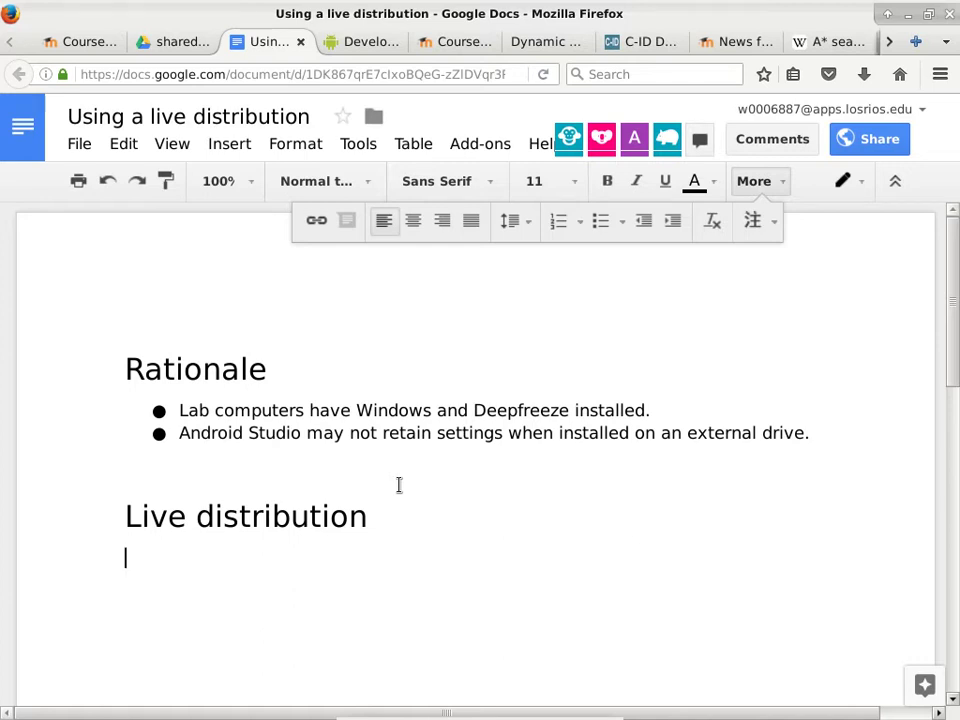
Add bullet '1 USB device (small storage) 4GB for the live image itself' and indent an empty sub-bullet
{"action": "left_click", "coordinate": [601, 222]}
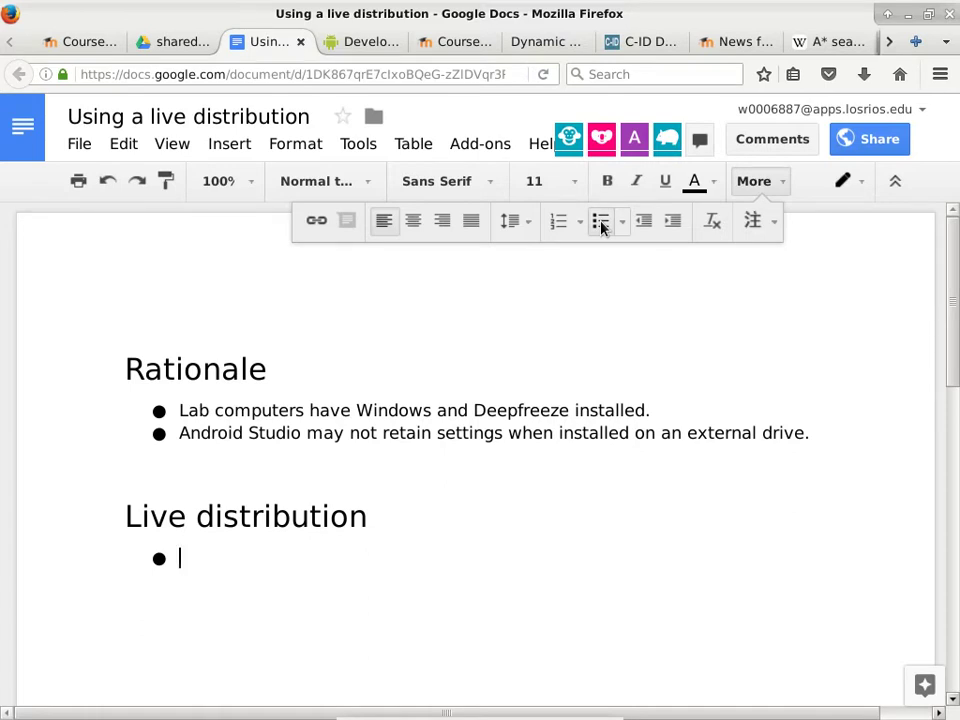
{"action": "type", "text": "1 USB device (small "}
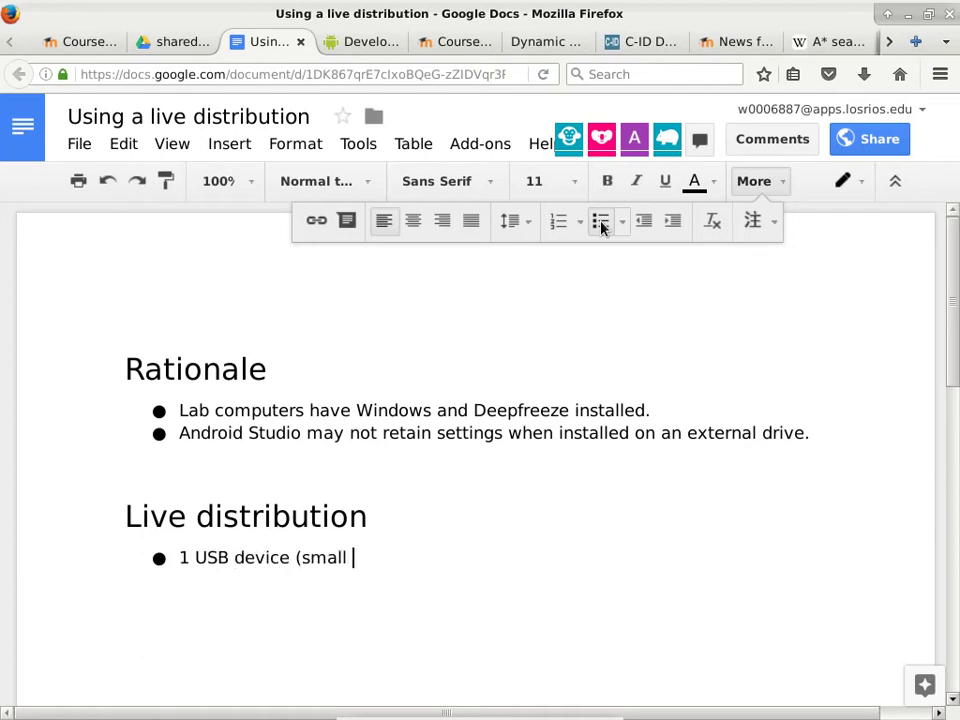
{"action": "type", "text": "storage)"}
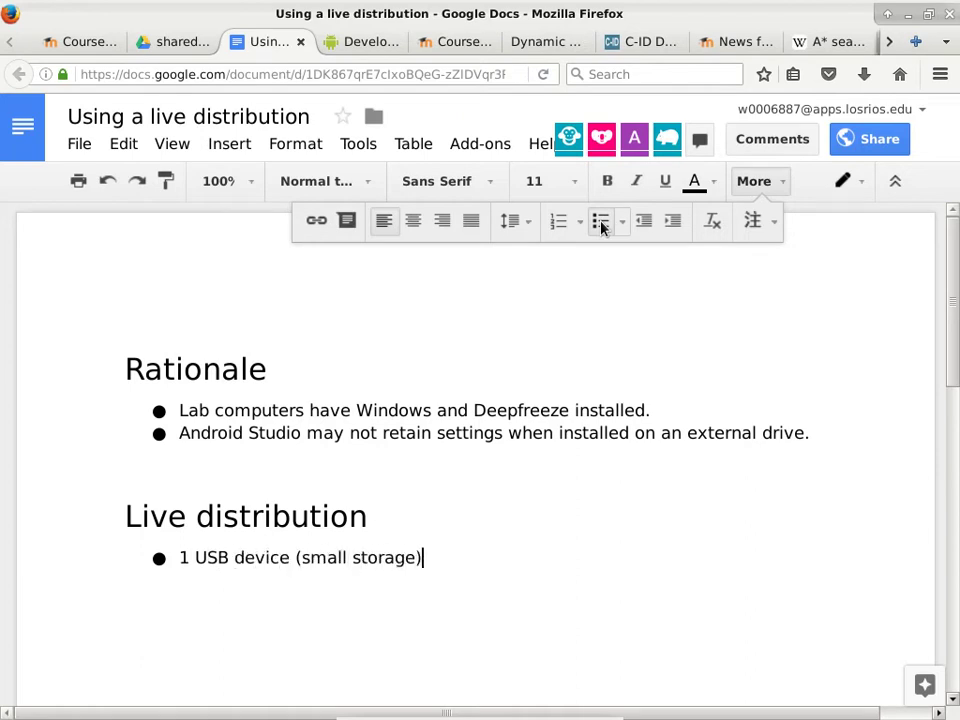
{"action": "type", "text": " 4GB for "}
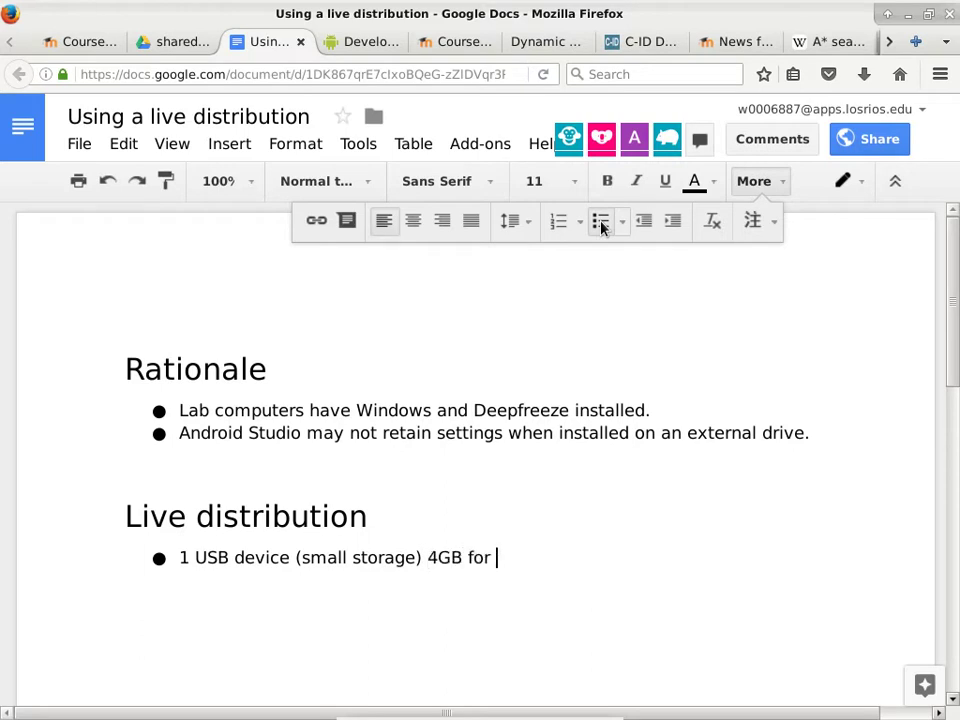
{"action": "type", "text": "the live image itself"}
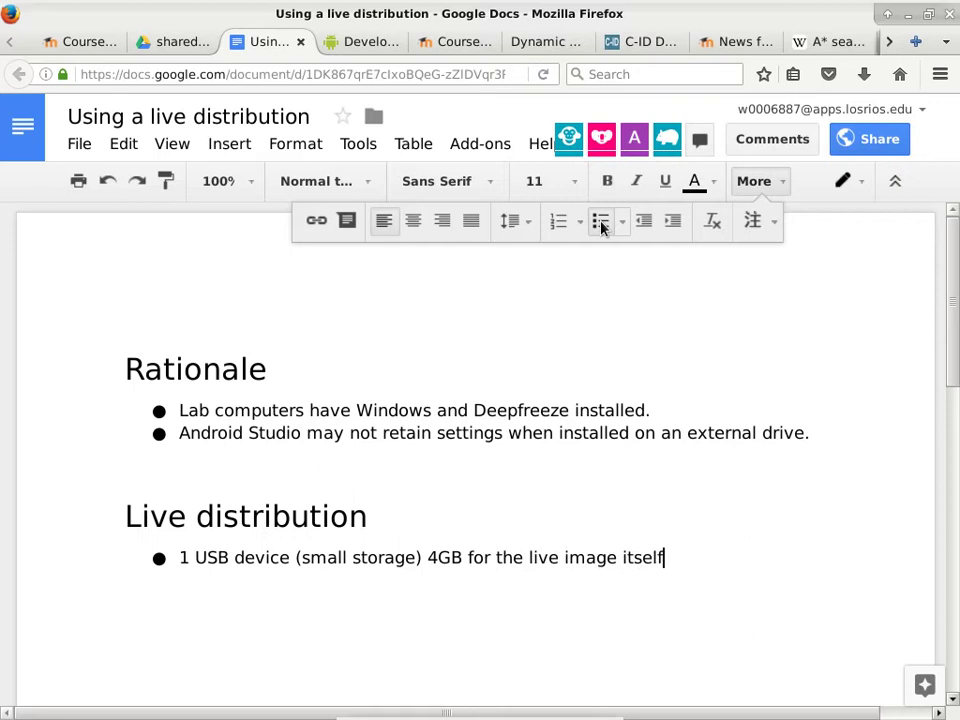
{"action": "key", "text": "Return"}
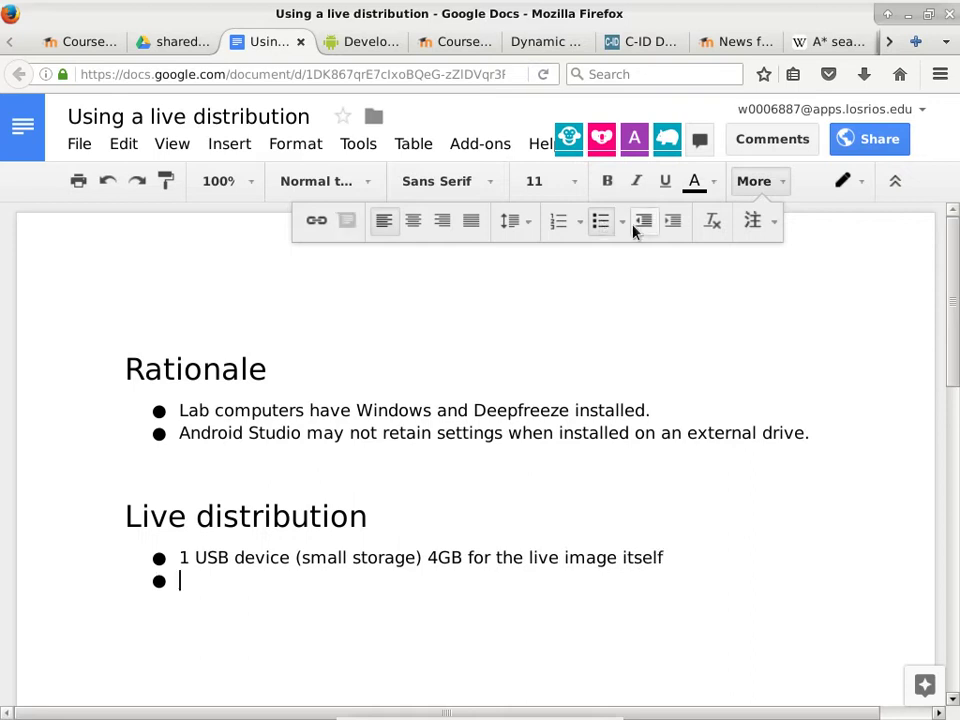
{"action": "left_click", "coordinate": [671, 221]}
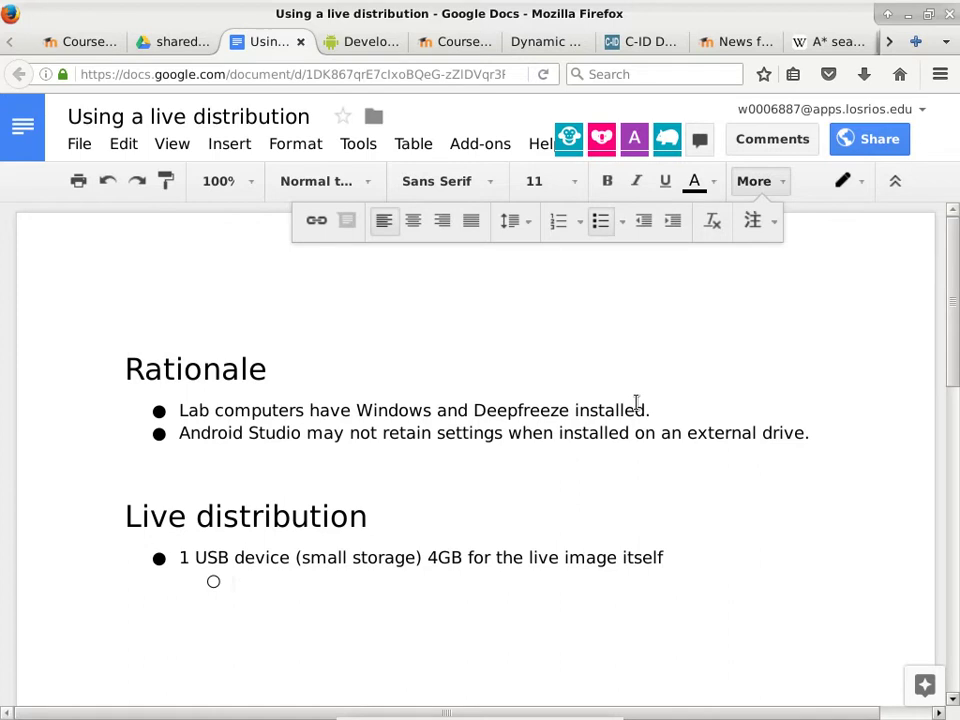
{"action": "mouse_move", "coordinate": [8, 8]}
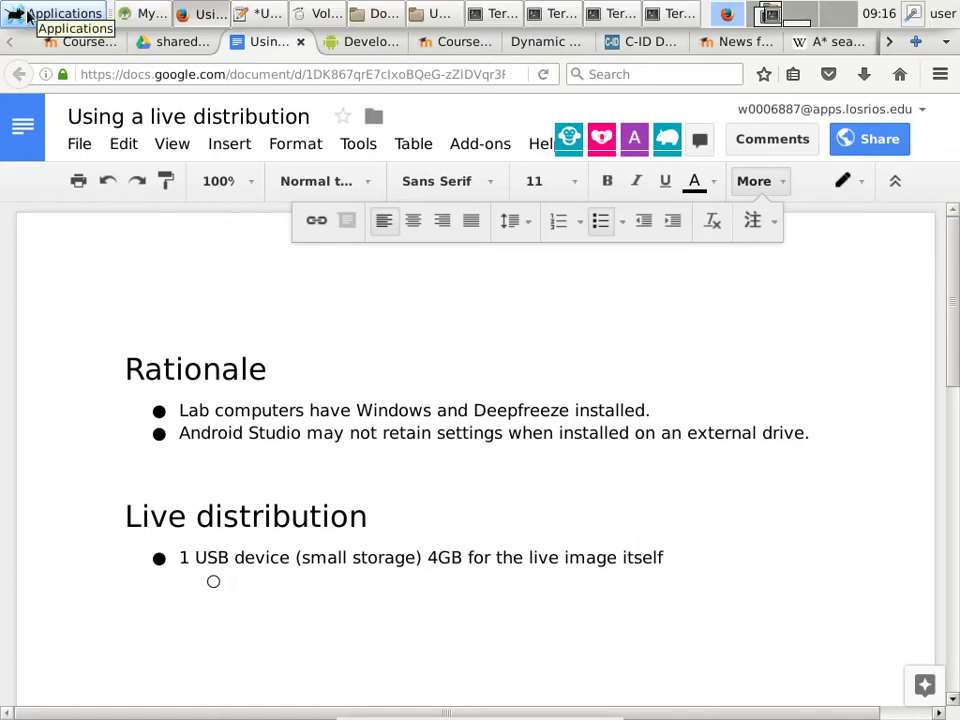
{"action": "left_click", "coordinate": [22, 14]}
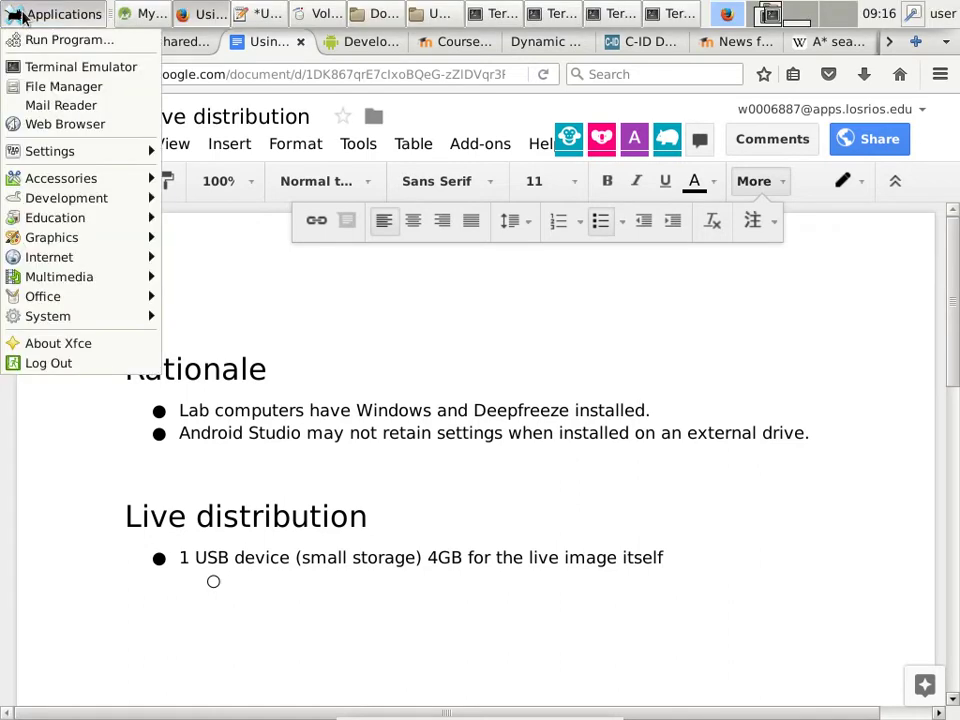
{"action": "mouse_move", "coordinate": [79, 260]}
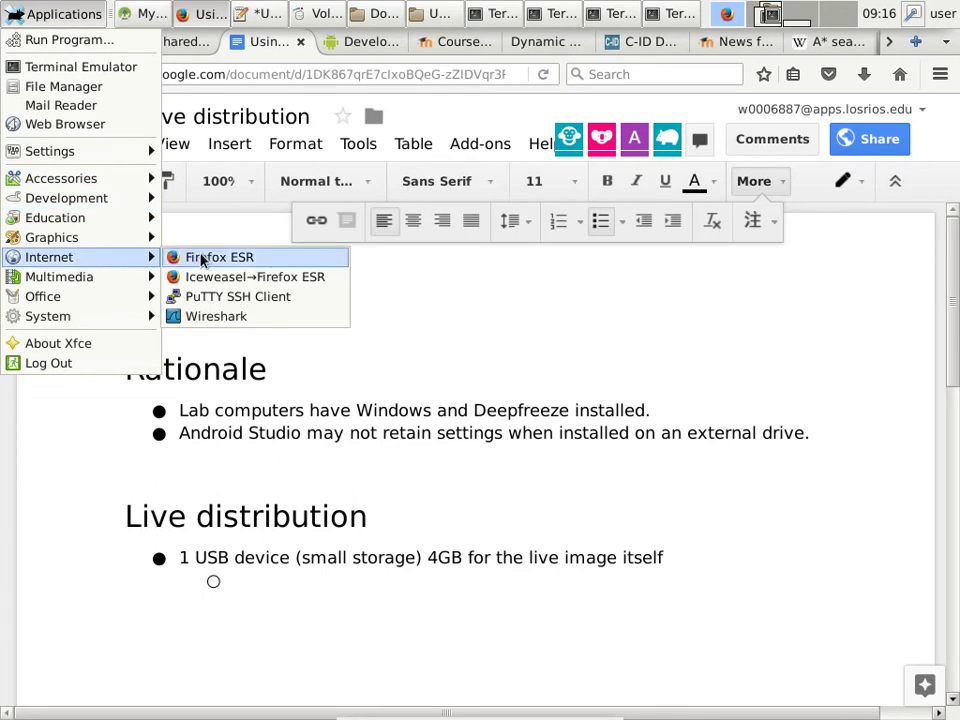
{"action": "mouse_move", "coordinate": [131, 304]}
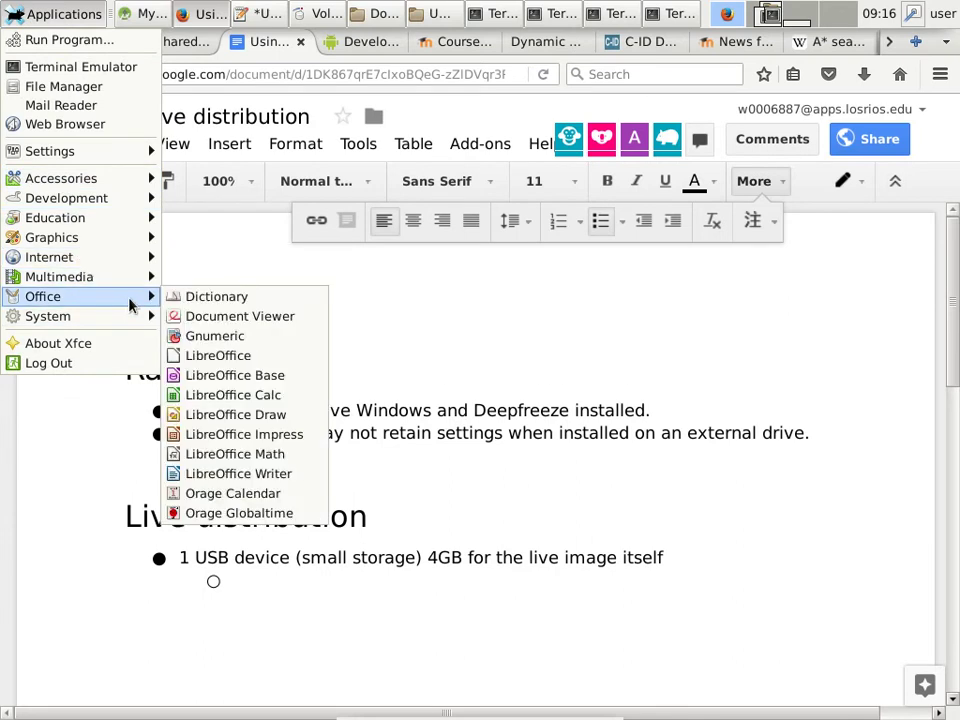
{"action": "mouse_move", "coordinate": [139, 206]}
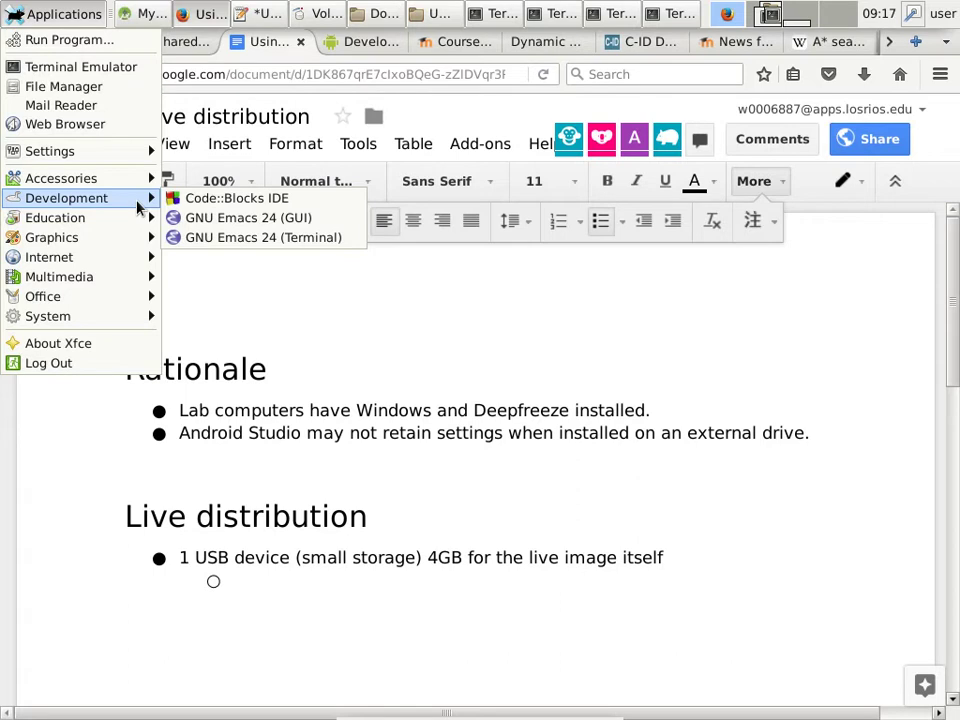
Type the sub-bullet 'Has browser installed and many other useful programs'
{"action": "left_click", "coordinate": [274, 579]}
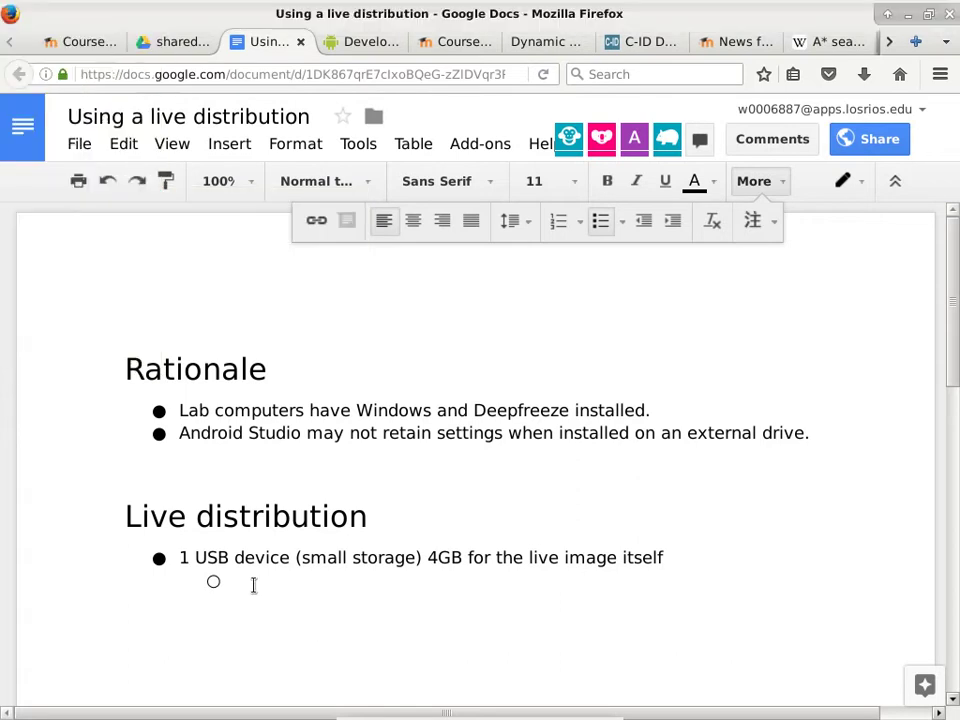
{"action": "type", "text": "Has browser installed and many other us"}
{"action": "key", "text": "BackSpace"}
{"action": "key", "text": "BackSpace"}
{"action": "key", "text": "BackSpace"}
{"action": "type", "text": "r useful programs"}
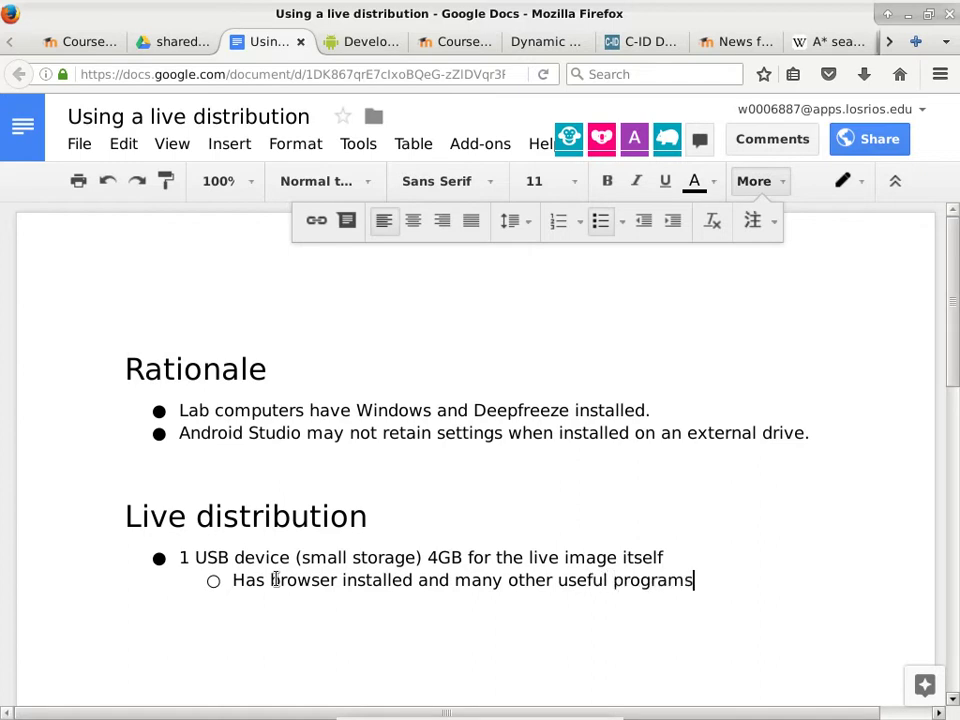
Add the top-level bullet '1 USB device for persistence'
{"action": "key", "text": "Return"}
{"action": "key", "text": "shift+Tab"}
{"action": "type", "text": "1 USB device for persistence"}
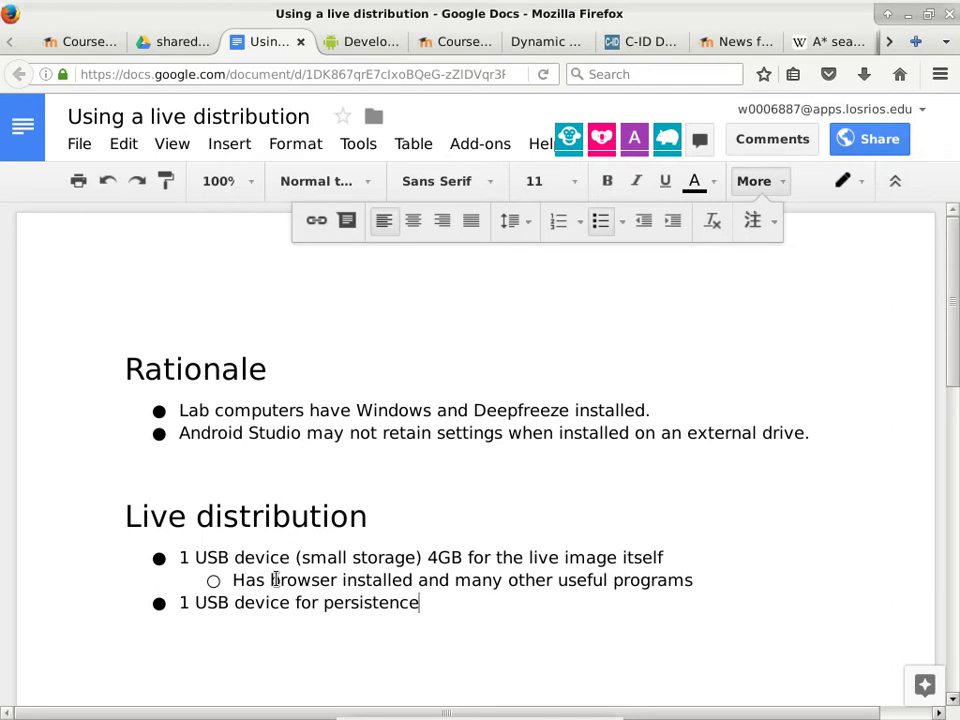
Add sub-bullets 'At least 32 GB' and 'Relatively fast (external HD/SSD)', then start a new line
{"action": "key", "text": "Return"}
{"action": "left_click", "coordinate": [673, 228]}
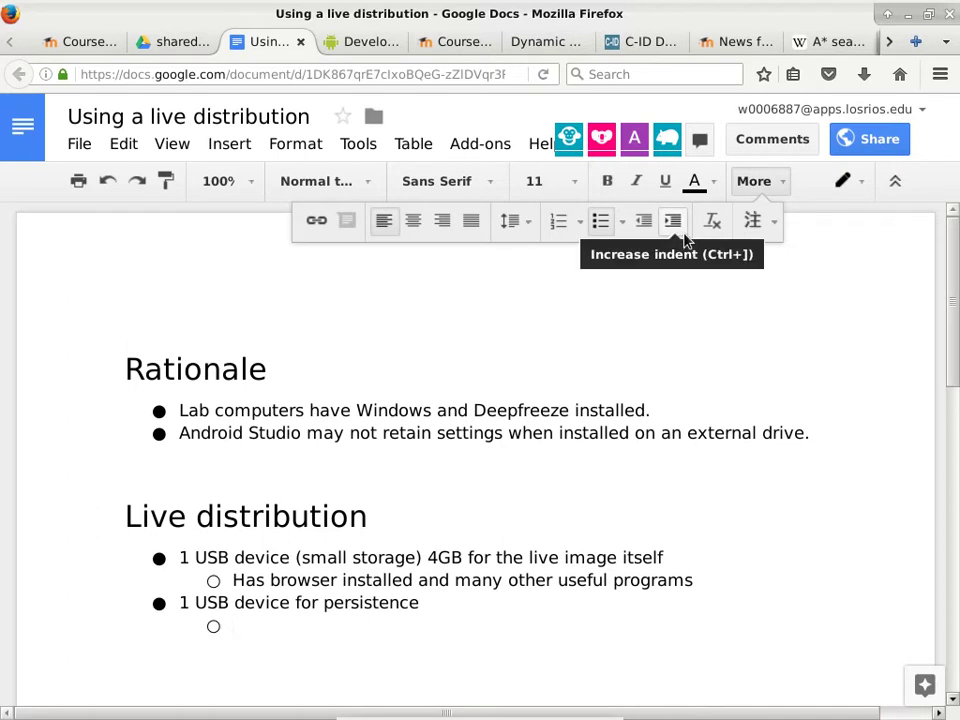
{"action": "type", "text": "At least 32 GB"}
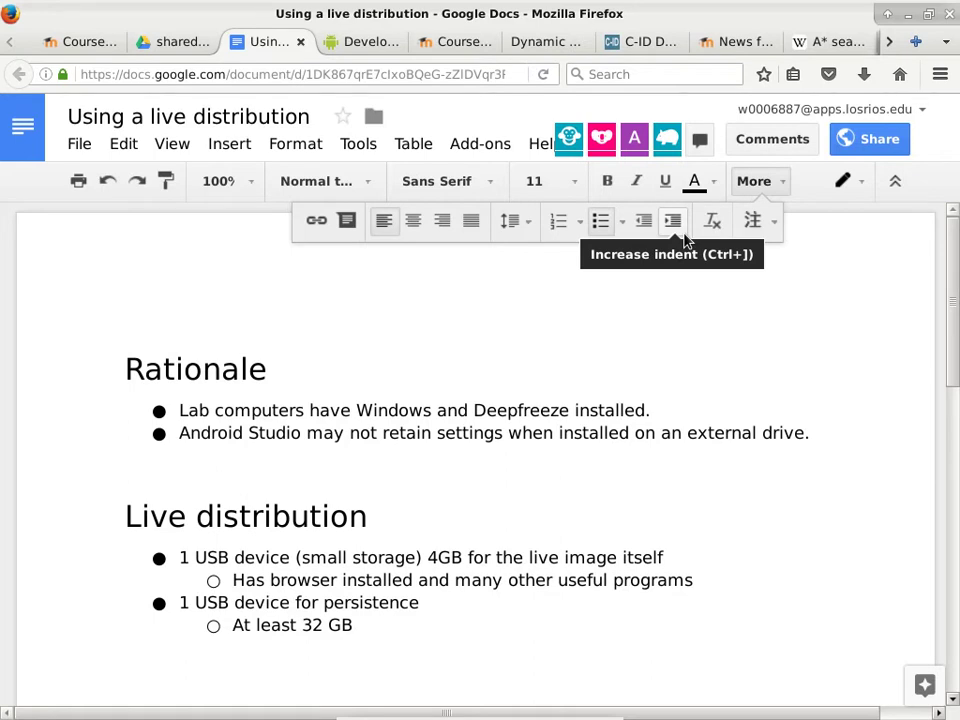
{"action": "key", "text": "Return"}
{"action": "type", "text": "Relative"}
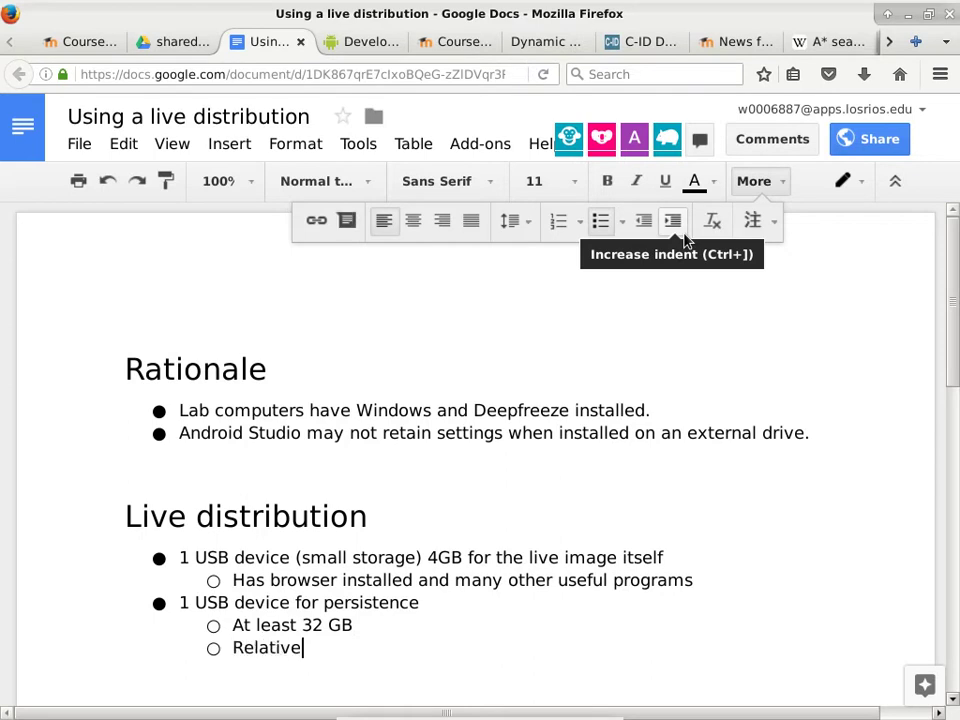
{"action": "type", "text": "ly fast (ext"}
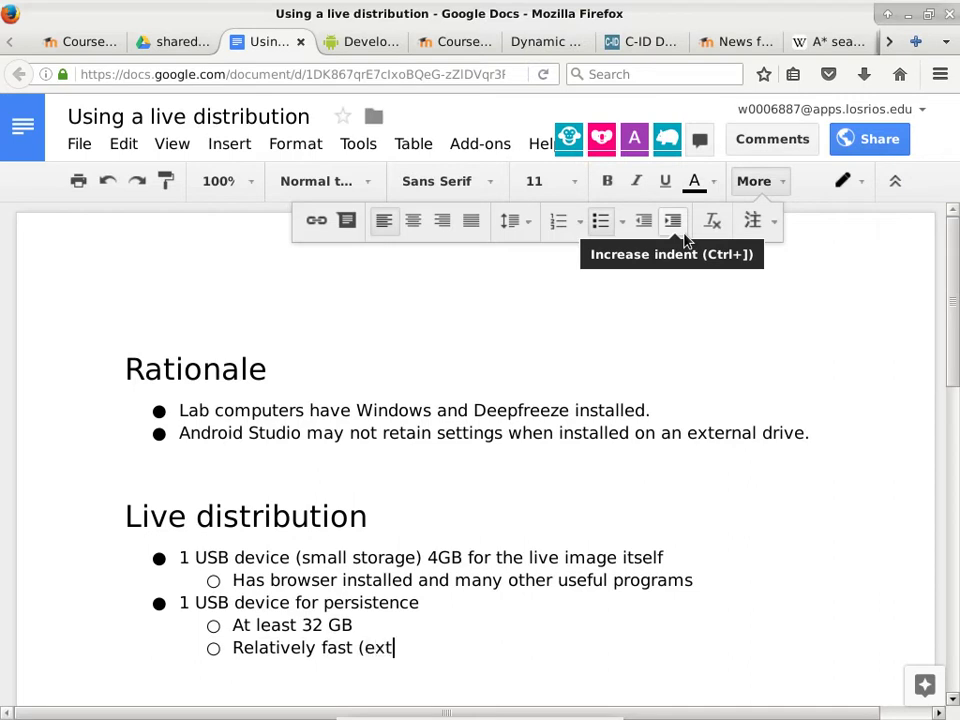
{"action": "type", "text": "ernal HD/SS"}
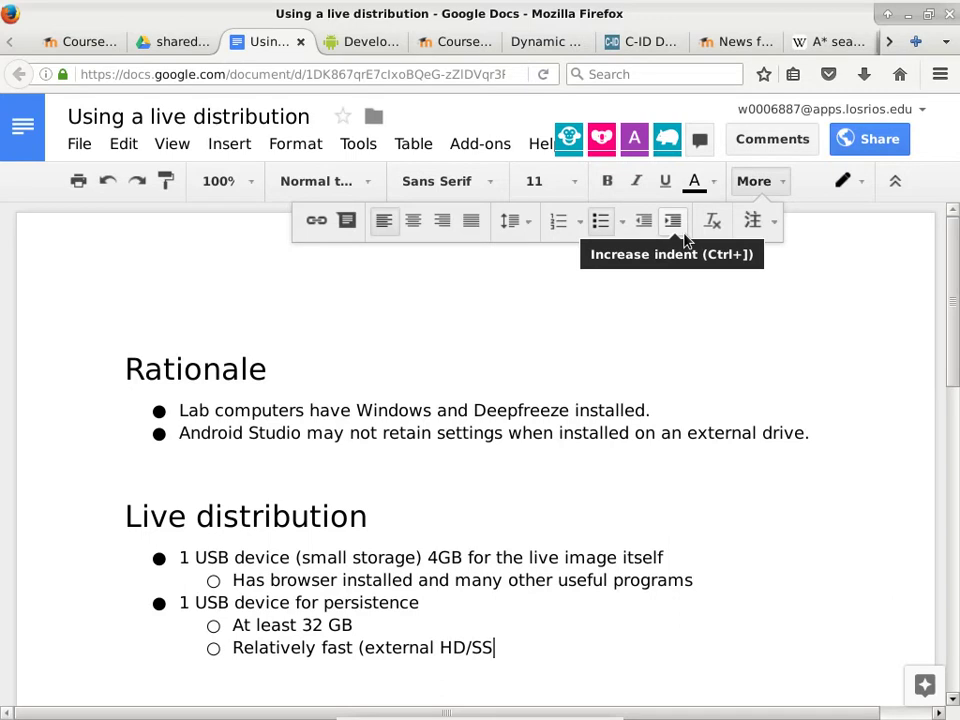
{"action": "type", "text": "D)"}
{"action": "key", "text": "Return"}
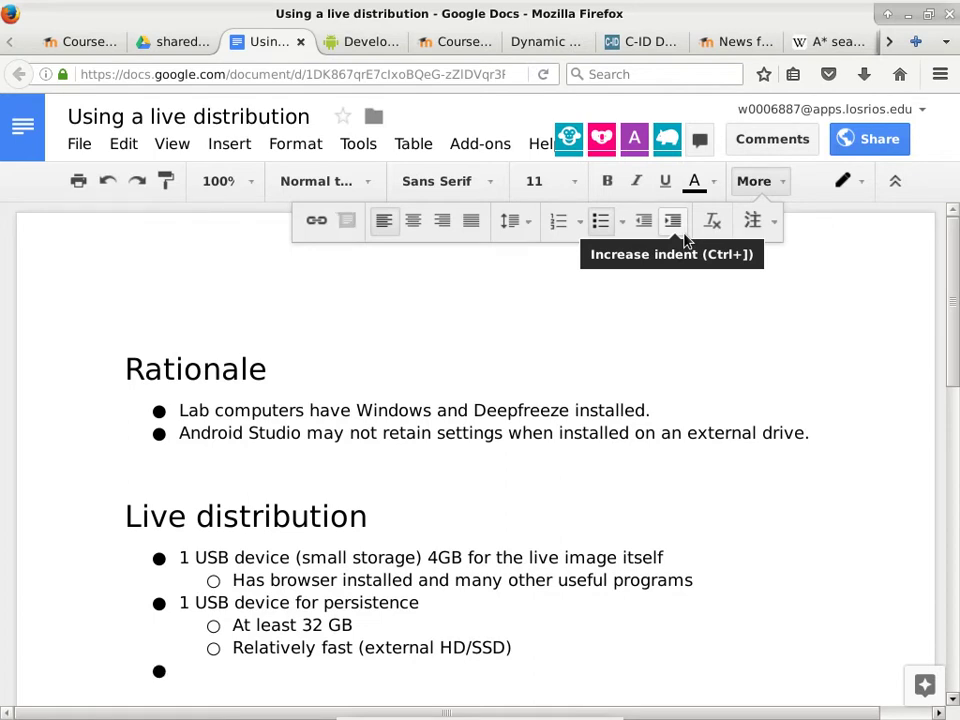
{"action": "scroll", "coordinate": [834, 352], "scroll_direction": "down", "scroll_amount": 1}
{"action": "scroll", "coordinate": [800, 353], "scroll_direction": "down", "scroll_amount": 1}
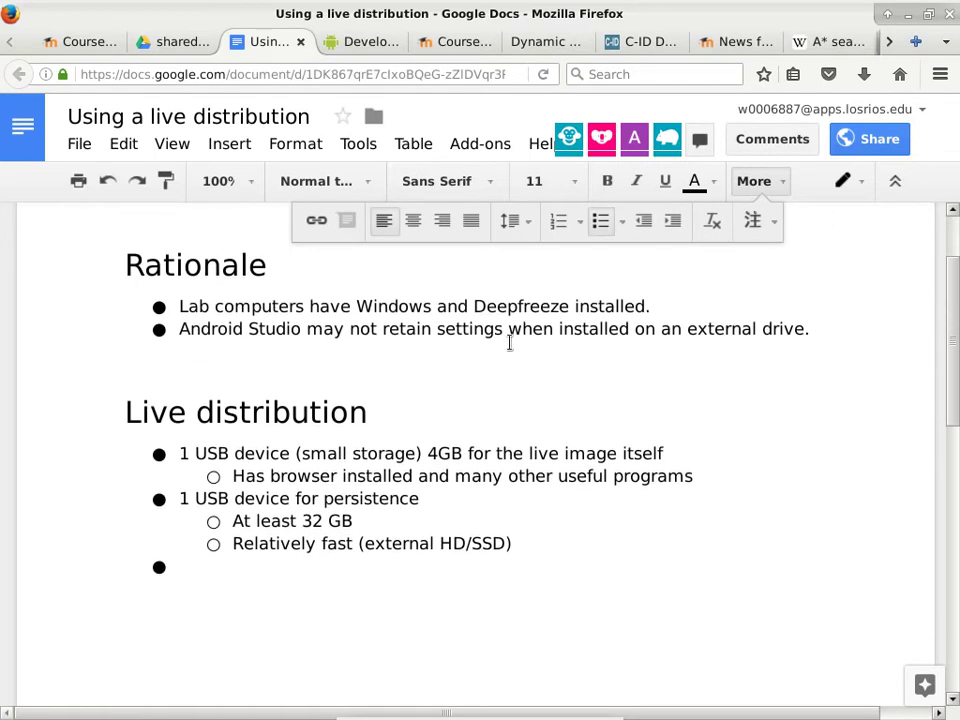
{"action": "left_click_drag", "start_coordinate": [177, 451], "coordinate": [656, 439]}
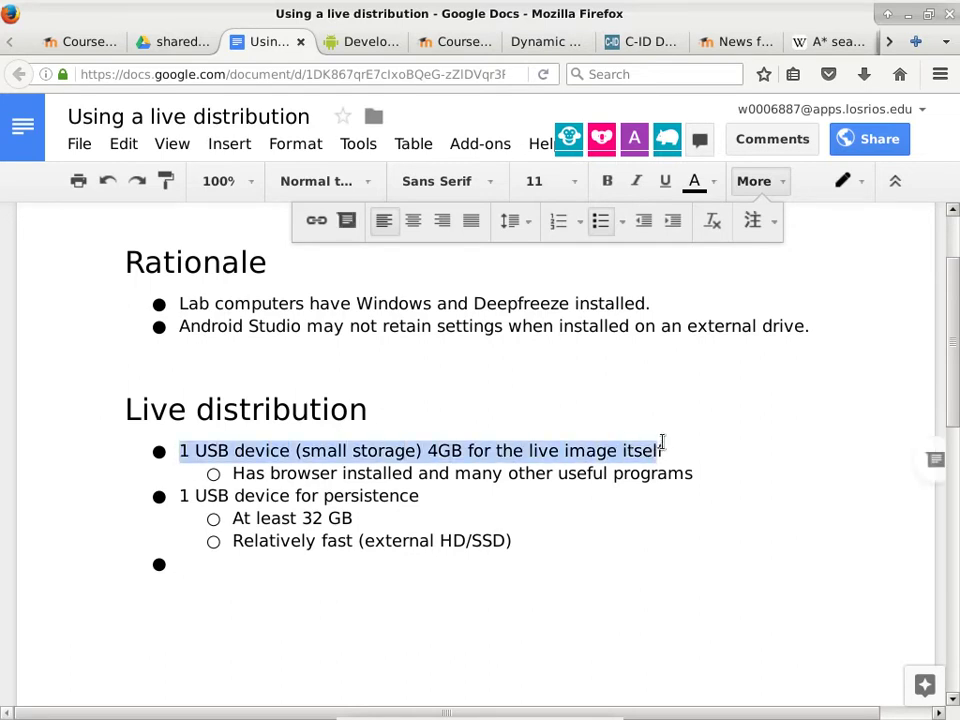
{"action": "left_click", "coordinate": [671, 411]}
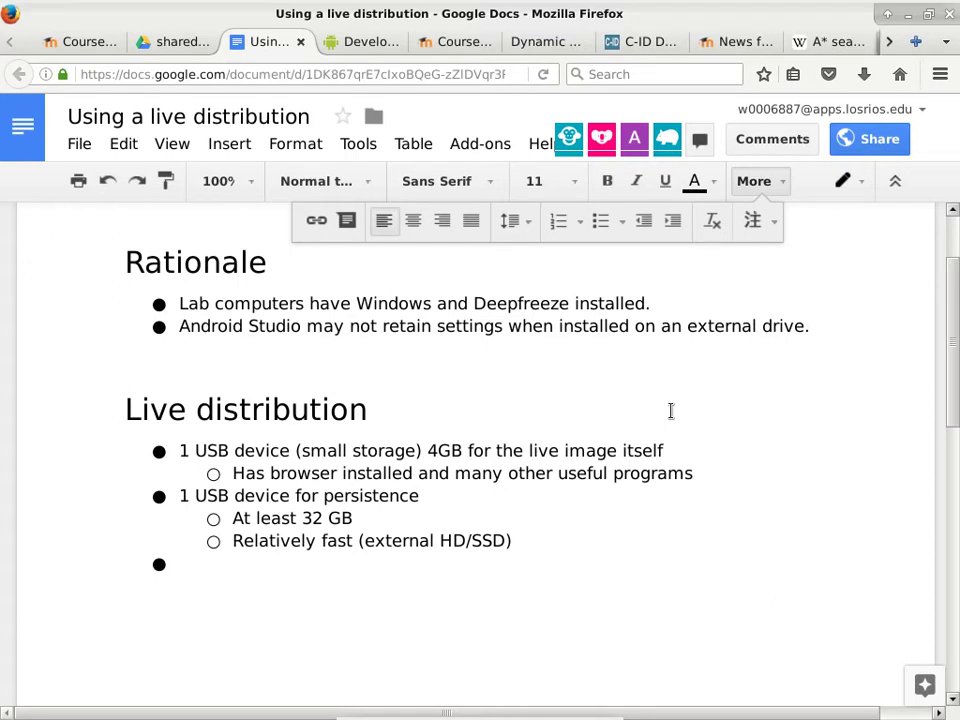
{"action": "double_click", "coordinate": [378, 498]}
{"action": "left_click", "coordinate": [301, 557]}
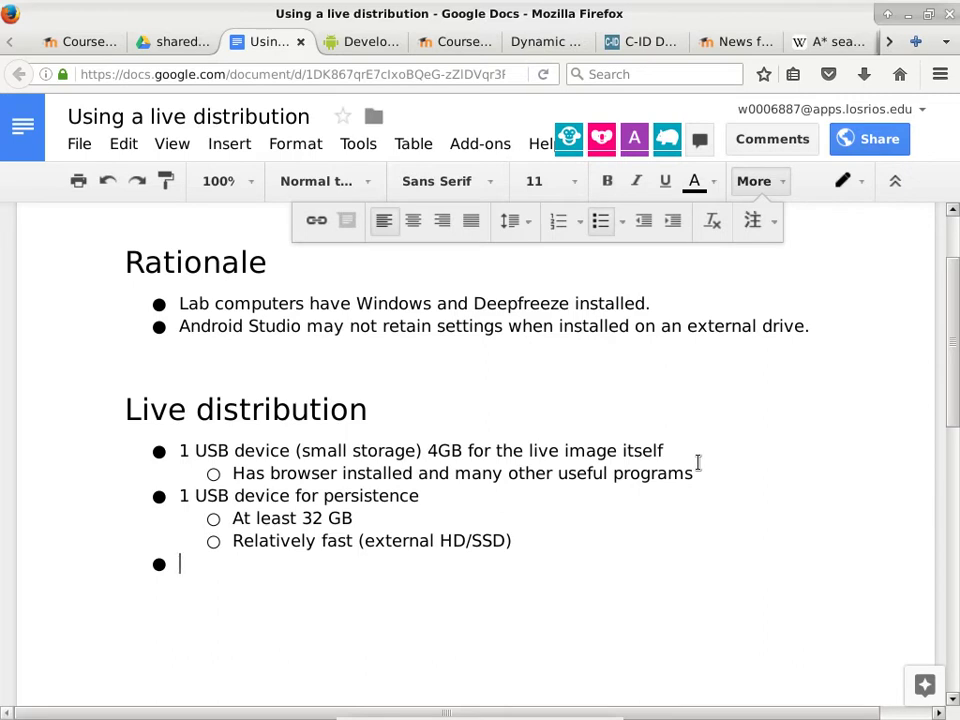
From the CISP363 course page, open Introduction to Android Studio in a new tab and load Module 0253
{"action": "left_click", "coordinate": [80, 44]}
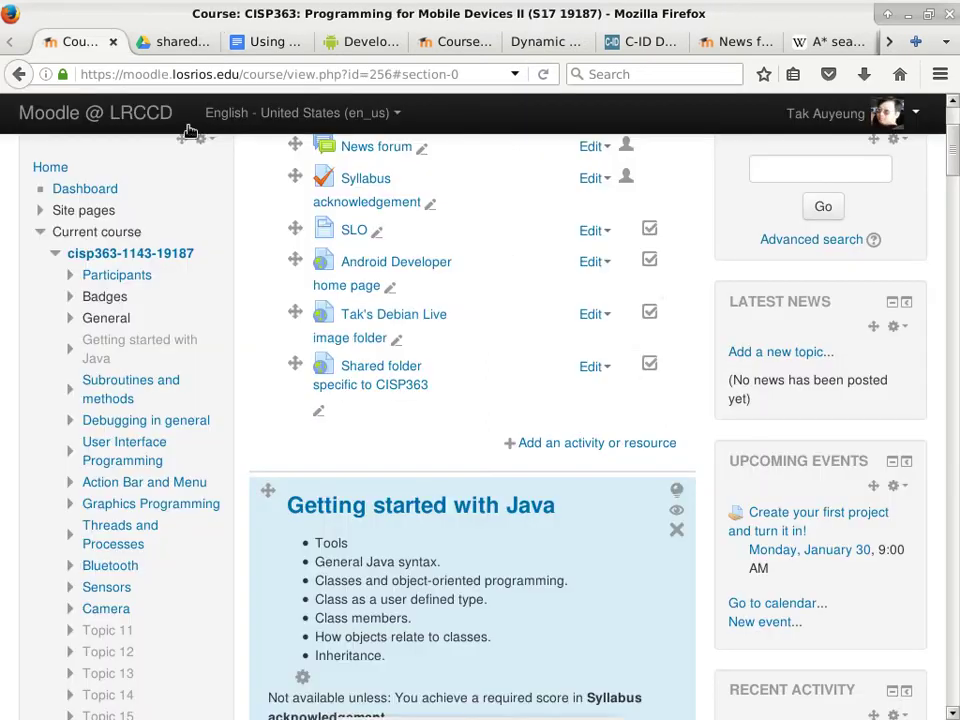
{"action": "scroll", "coordinate": [470, 400], "scroll_direction": "down", "scroll_amount": 2}
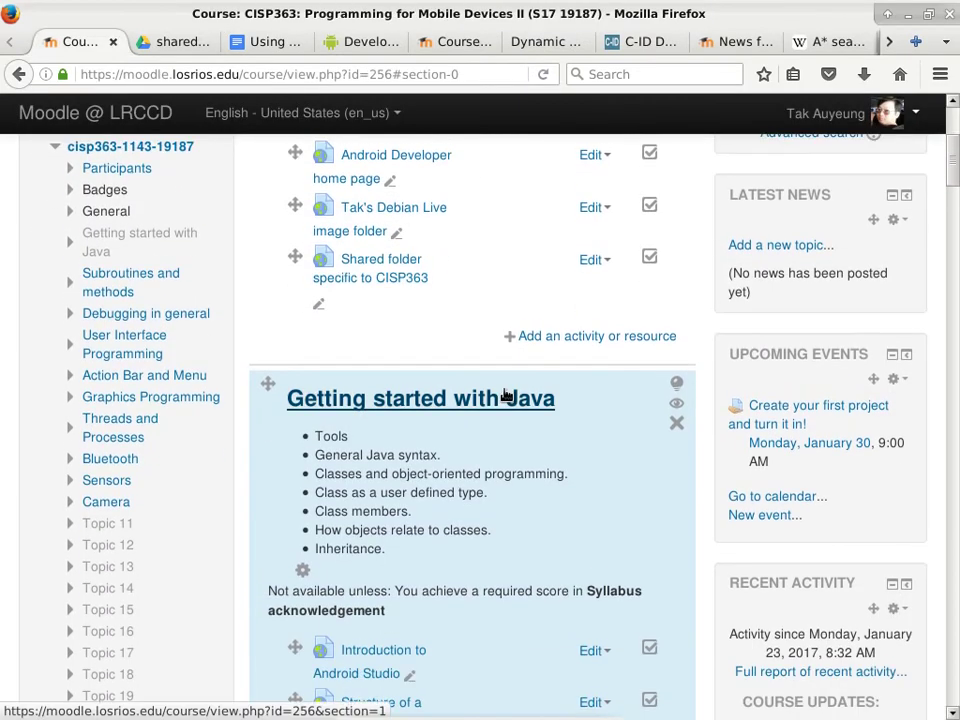
{"action": "scroll", "coordinate": [505, 394], "scroll_direction": "down", "scroll_amount": 3}
{"action": "right_click", "coordinate": [384, 502]}
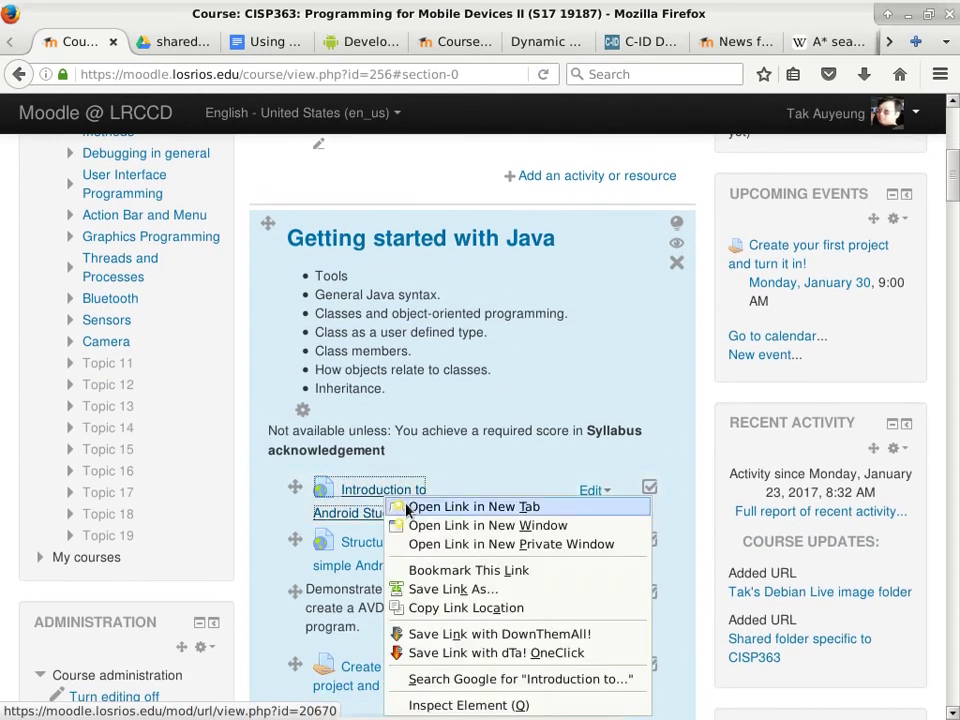
{"action": "left_click", "coordinate": [405, 508]}
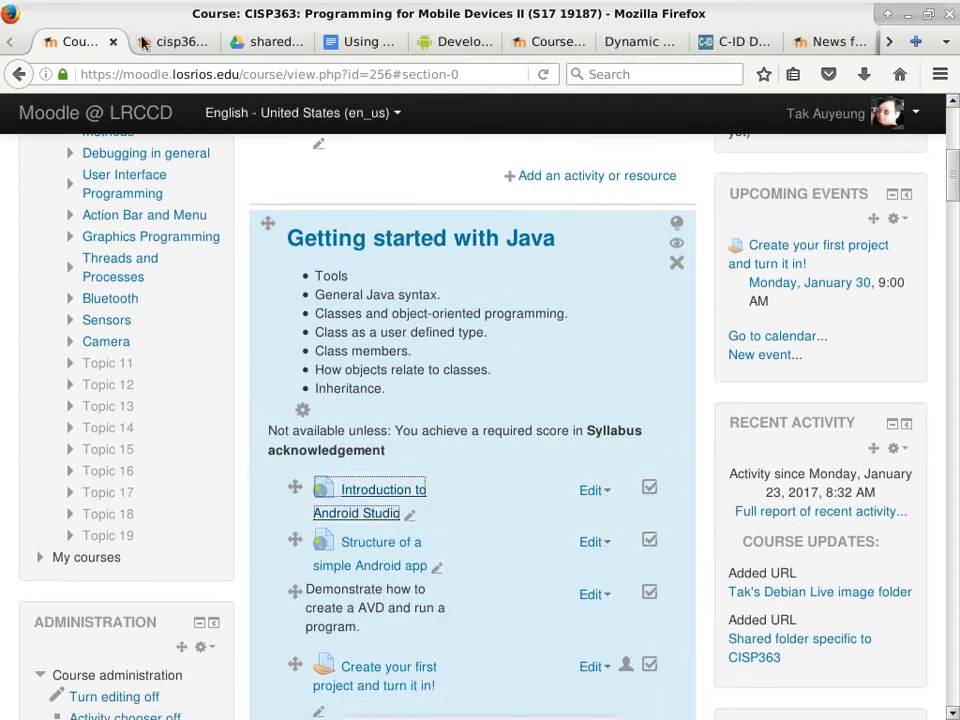
{"action": "left_click", "coordinate": [172, 42]}
{"action": "left_click", "coordinate": [409, 356]}
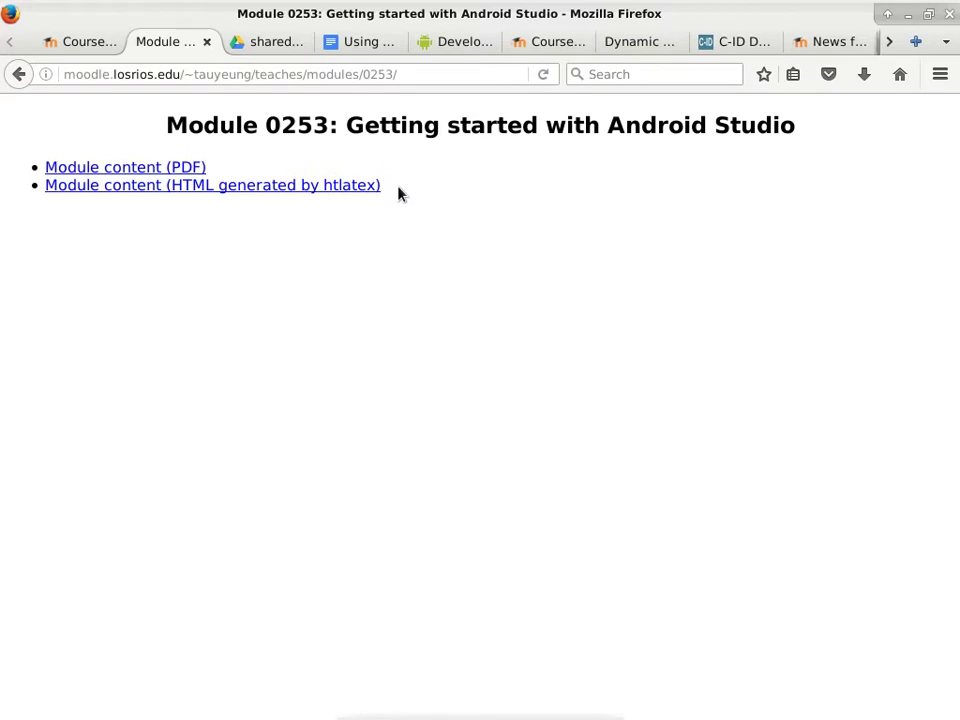
Open the htlatex HTML module content, read past the Prerequisites label, and enlarge the page text
{"action": "left_click", "coordinate": [311, 188]}
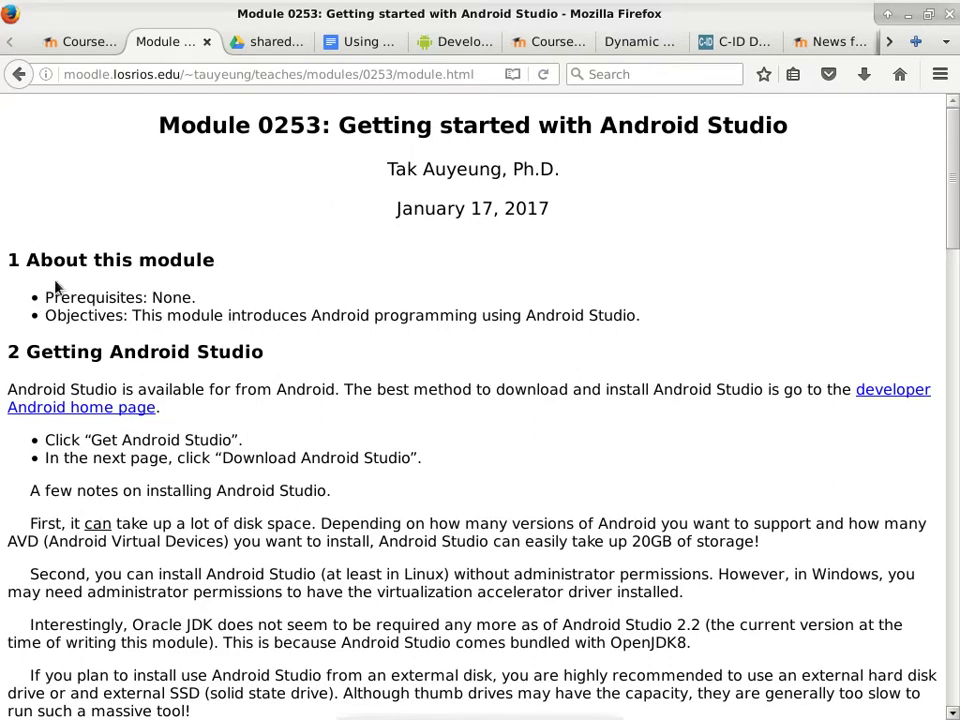
{"action": "left_click_drag", "start_coordinate": [46, 294], "coordinate": [150, 290]}
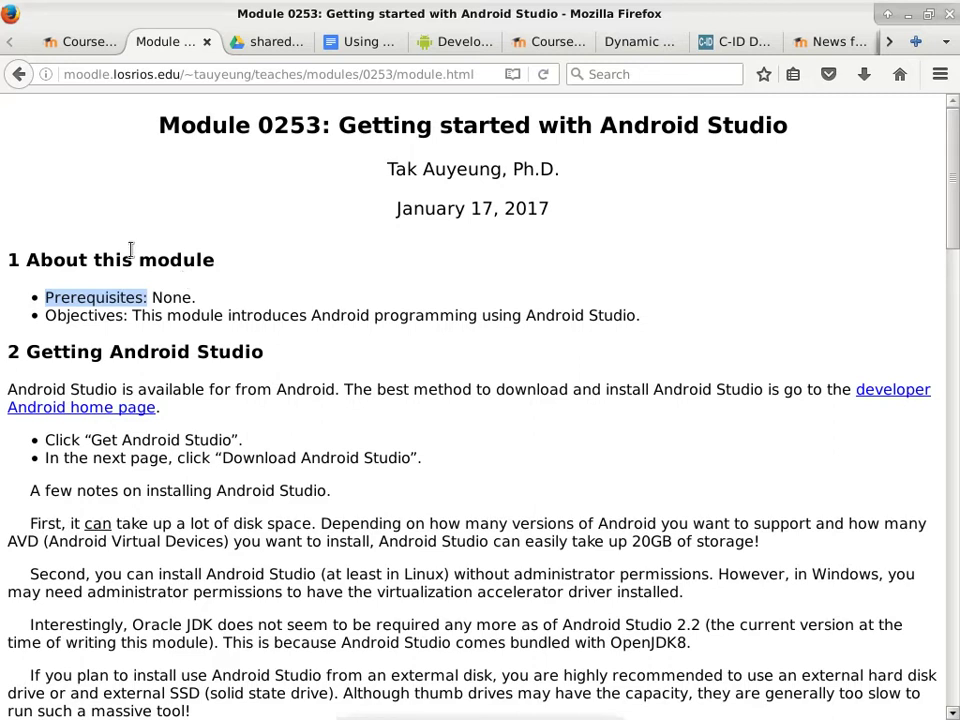
{"action": "left_click", "coordinate": [177, 315]}
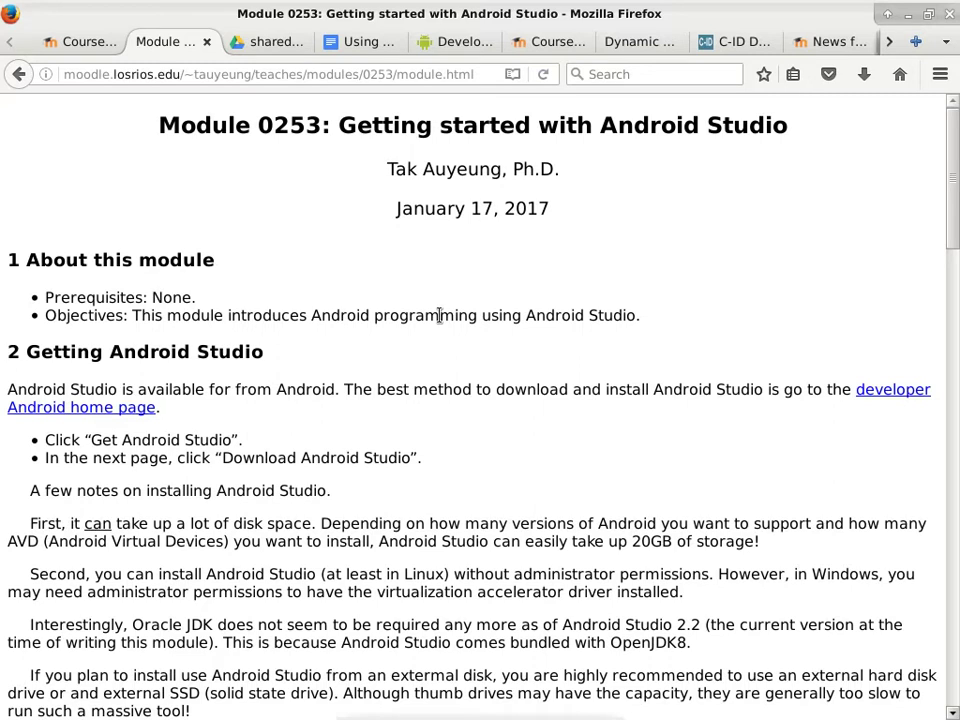
{"action": "scroll", "coordinate": [205, 346], "scroll_direction": "down", "scroll_amount": 2}
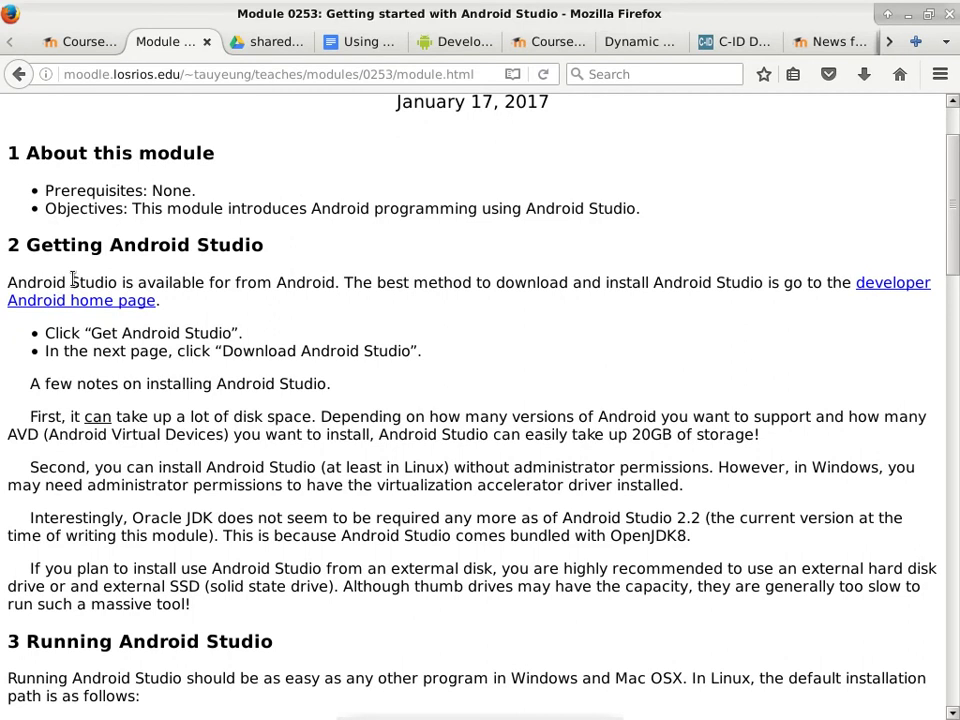
{"action": "key", "text": "ctrl+plus"}
{"action": "key", "text": "ctrl+plus"}
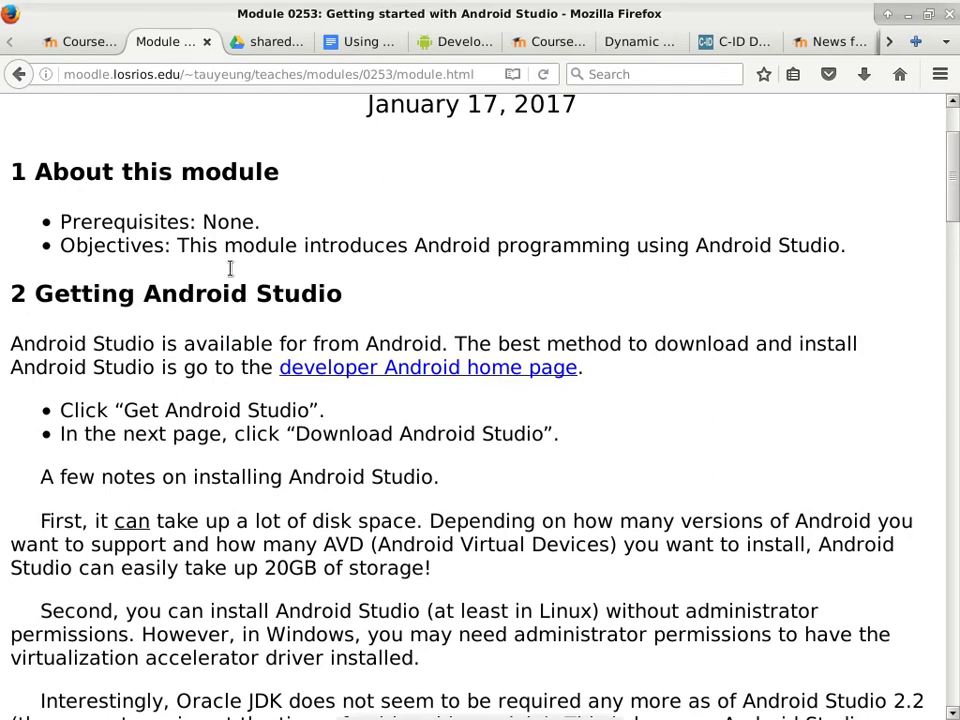
{"action": "left_click", "coordinate": [62, 41]}
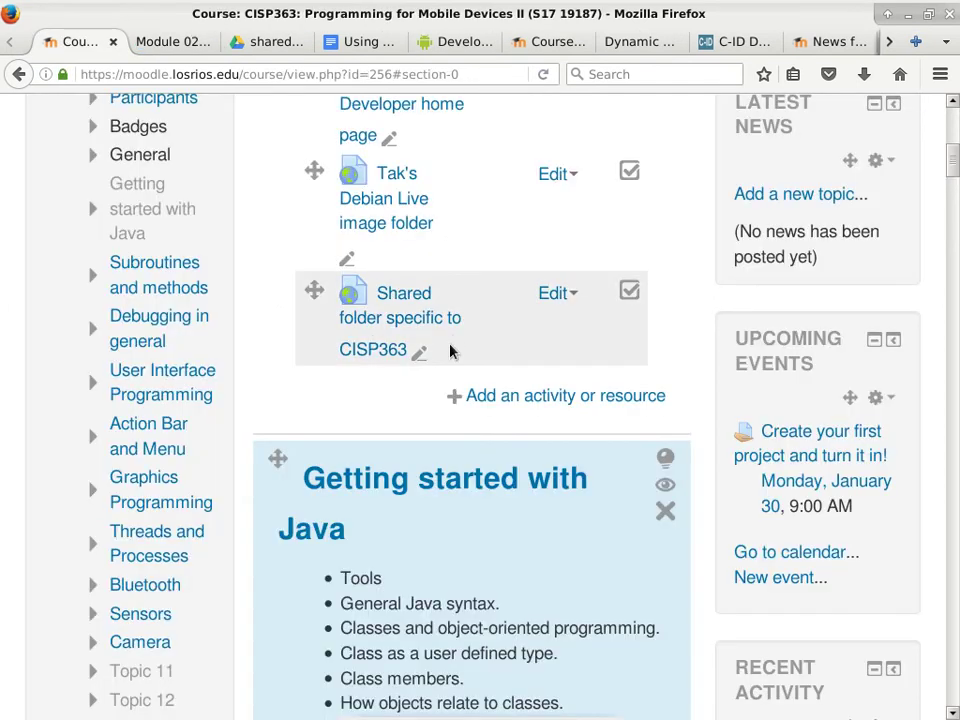
{"action": "scroll", "coordinate": [452, 339], "scroll_direction": "down", "scroll_amount": 6}
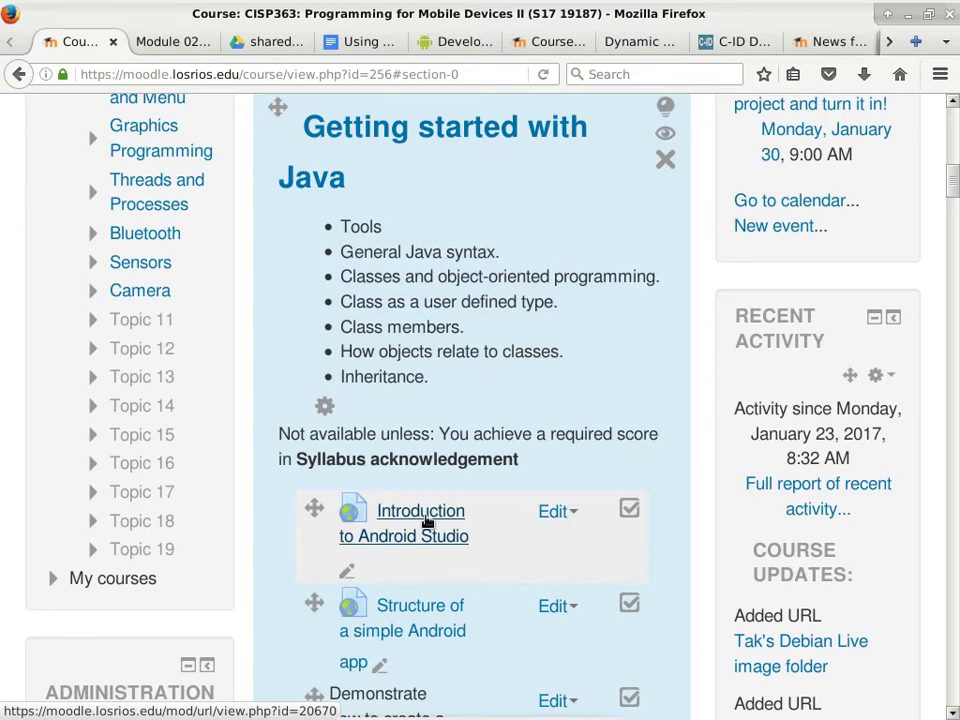
{"action": "left_click", "coordinate": [414, 532]}
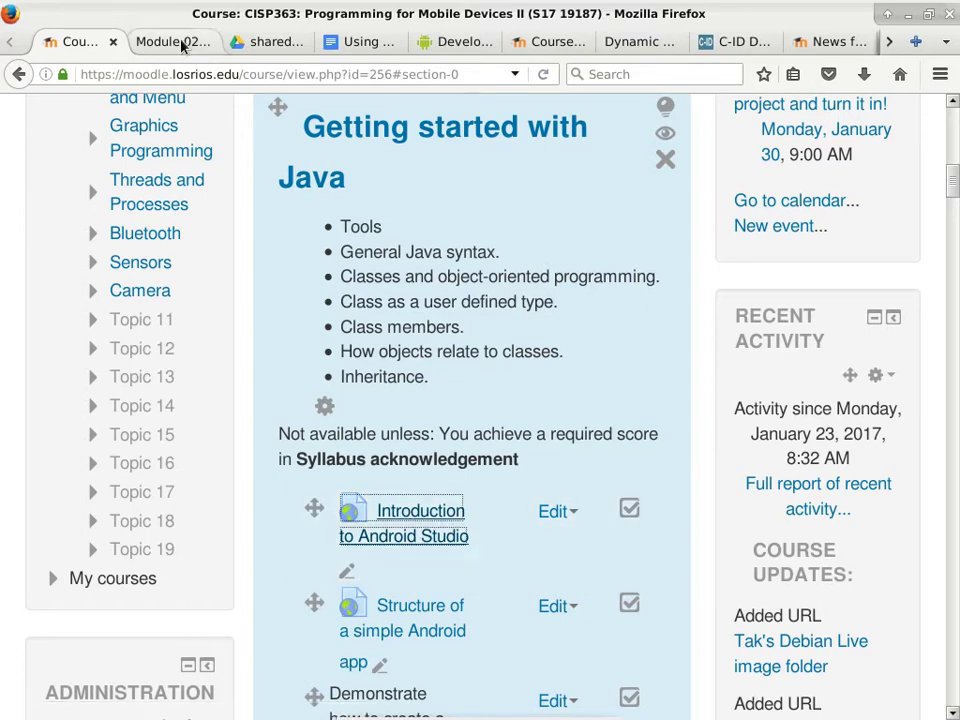
{"action": "left_click", "coordinate": [175, 43]}
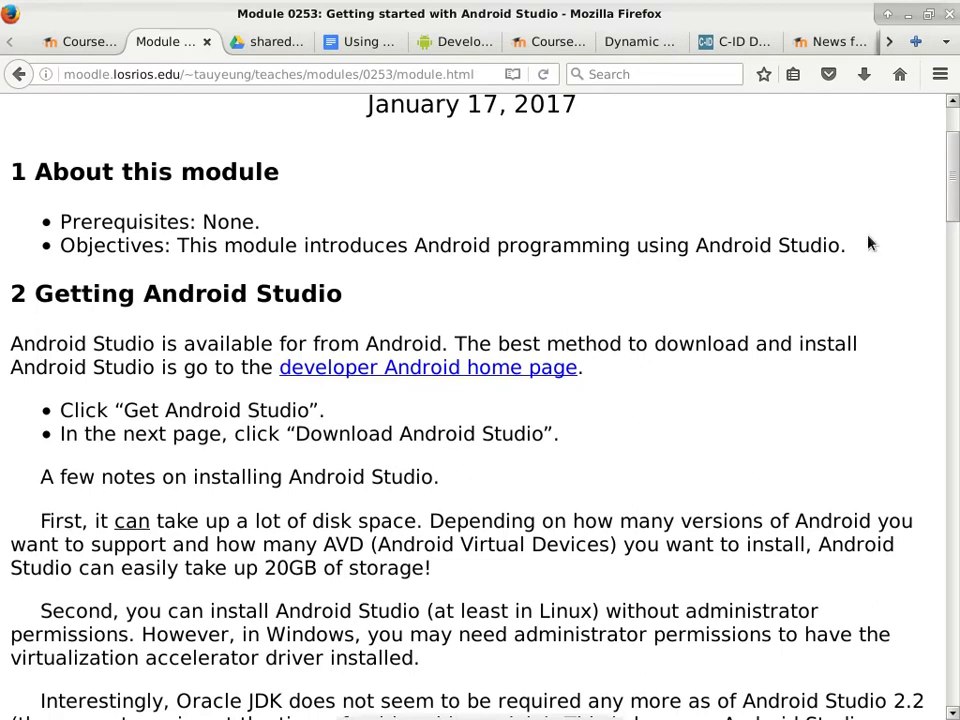
On the Android Developers site, go to the Get Android Studio 2.2 download page
{"action": "left_click", "coordinate": [440, 42]}
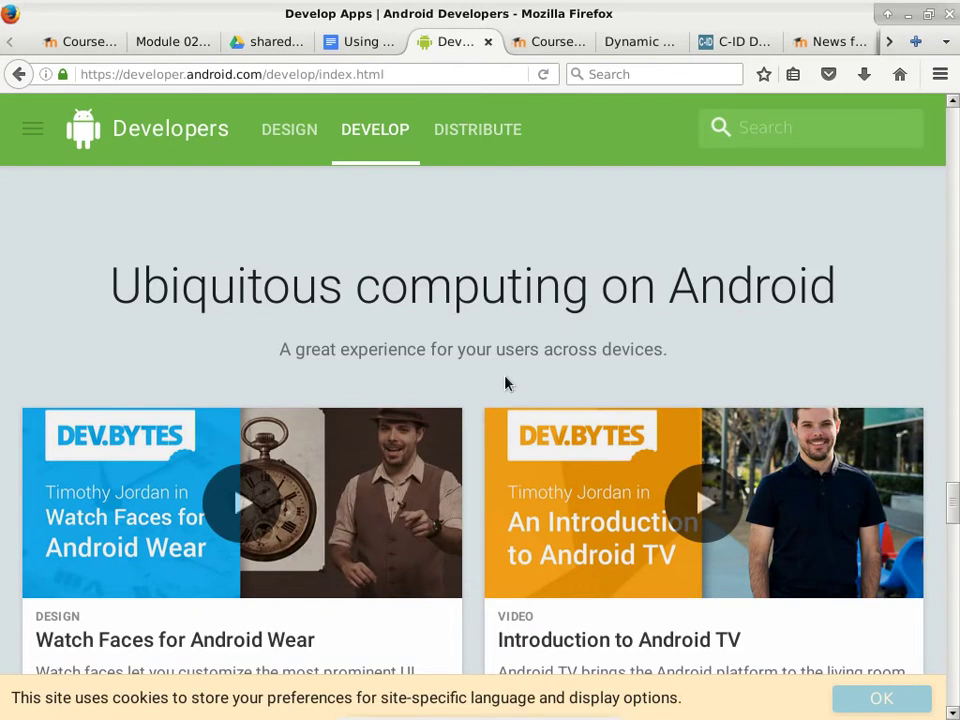
{"action": "scroll", "coordinate": [505, 340], "scroll_direction": "up", "scroll_amount": 4}
{"action": "scroll", "coordinate": [514, 338], "scroll_direction": "up", "scroll_amount": 10}
{"action": "left_click_drag", "start_coordinate": [954, 448], "coordinate": [951, 118]}
{"action": "scroll", "coordinate": [294, 374], "scroll_direction": "down", "scroll_amount": 5}
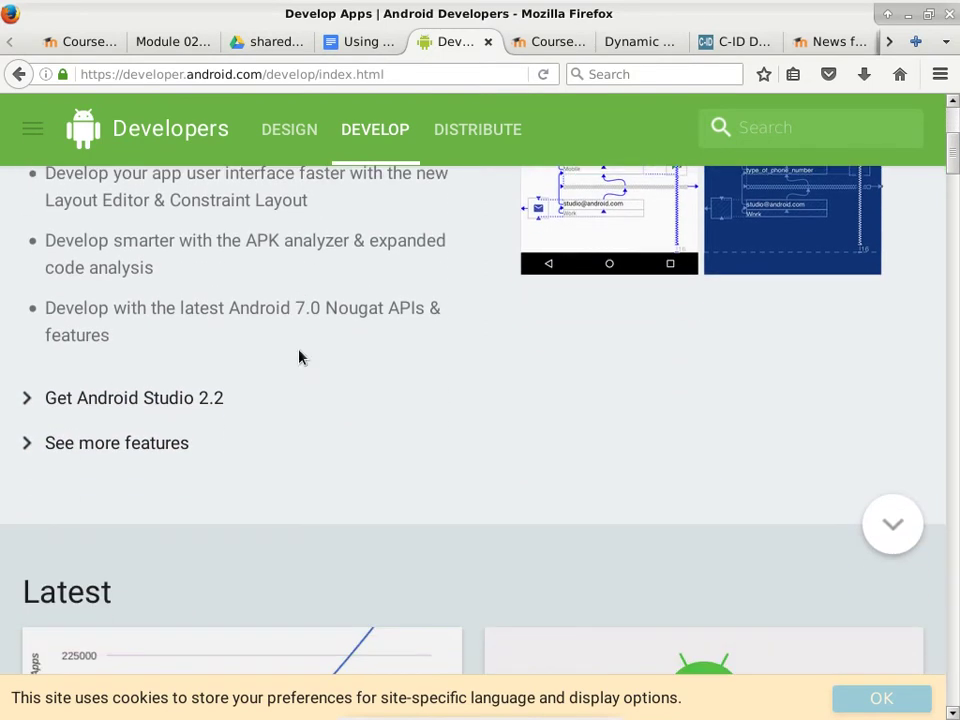
{"action": "left_click", "coordinate": [149, 400]}
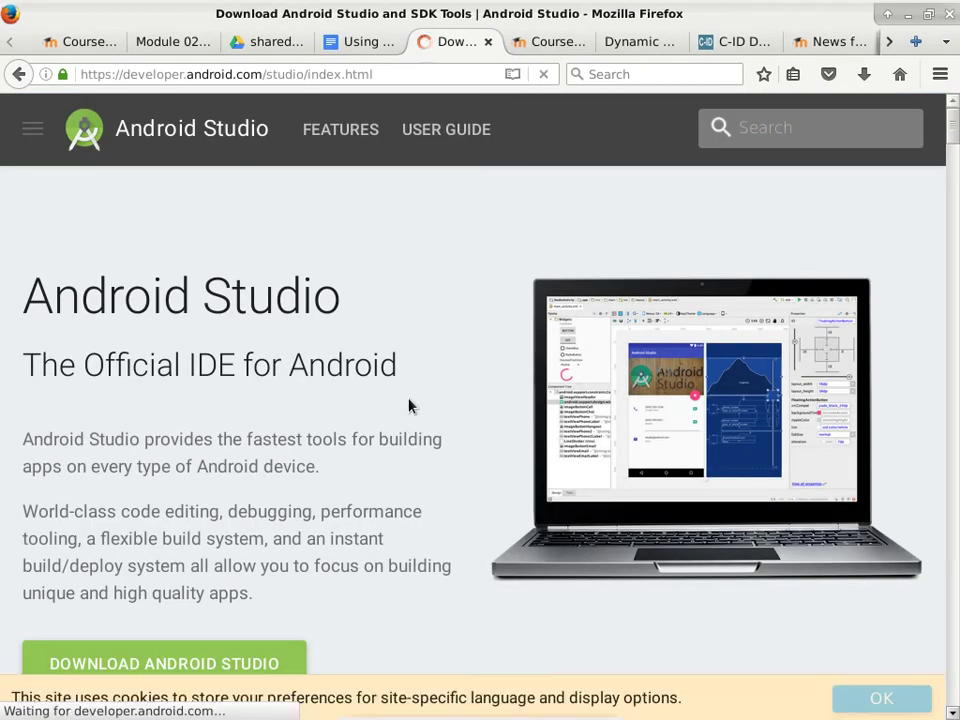
{"action": "scroll", "coordinate": [415, 403], "scroll_direction": "down", "scroll_amount": 5}
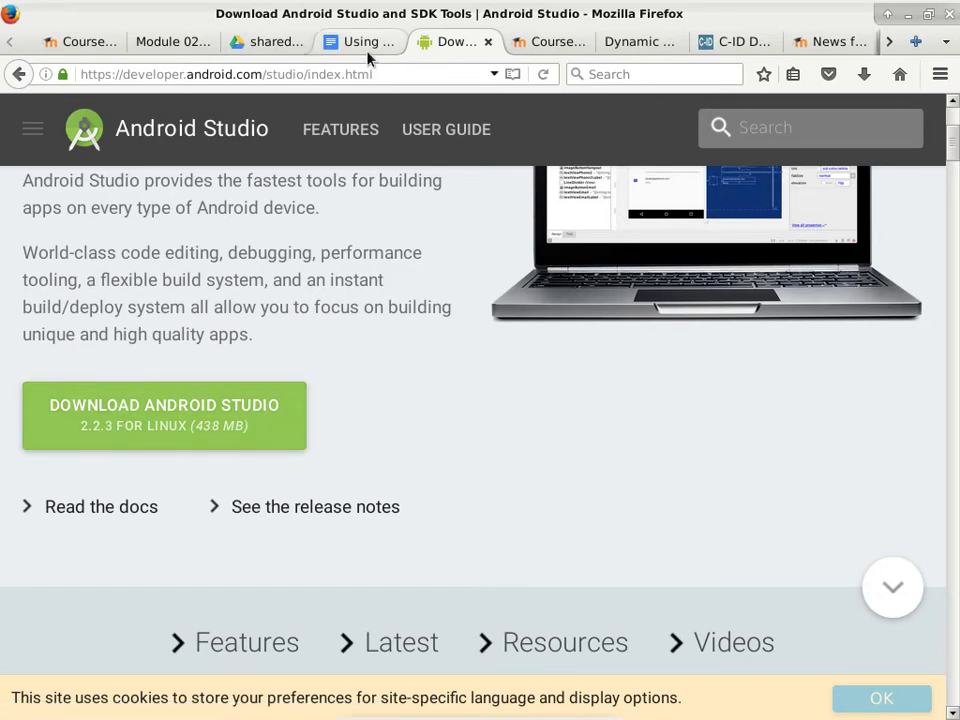
Back on Module 0253, scroll to the installation notes and highlight 'Oracle JDK' in the Interestingly paragraph
{"action": "left_click", "coordinate": [178, 43]}
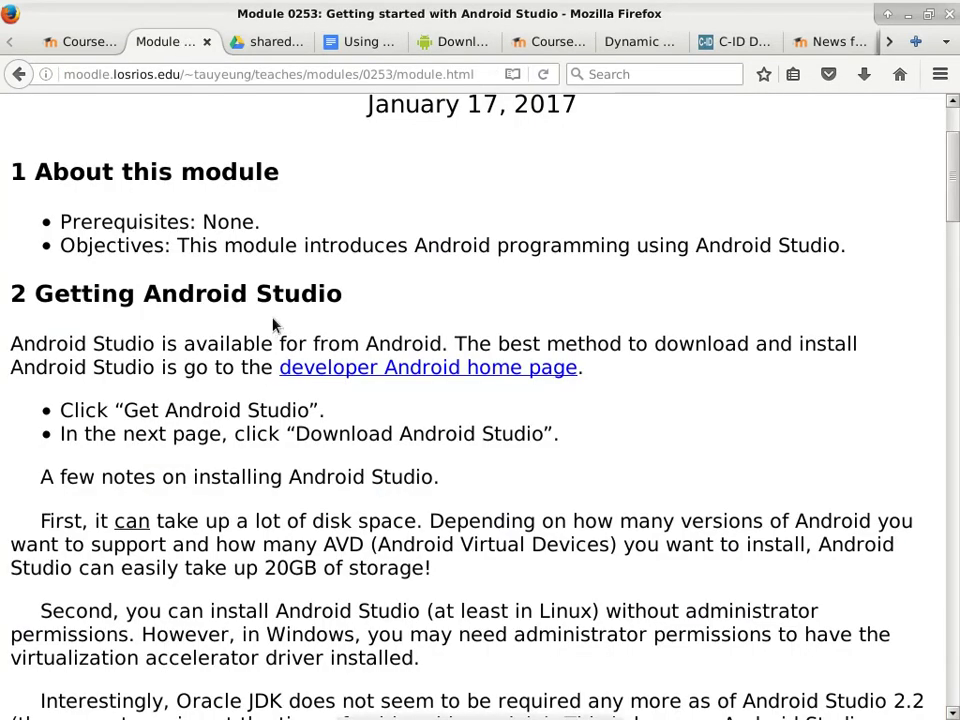
{"action": "scroll", "coordinate": [466, 443], "scroll_direction": "down", "scroll_amount": 1}
{"action": "scroll", "coordinate": [466, 443], "scroll_direction": "down", "scroll_amount": 1}
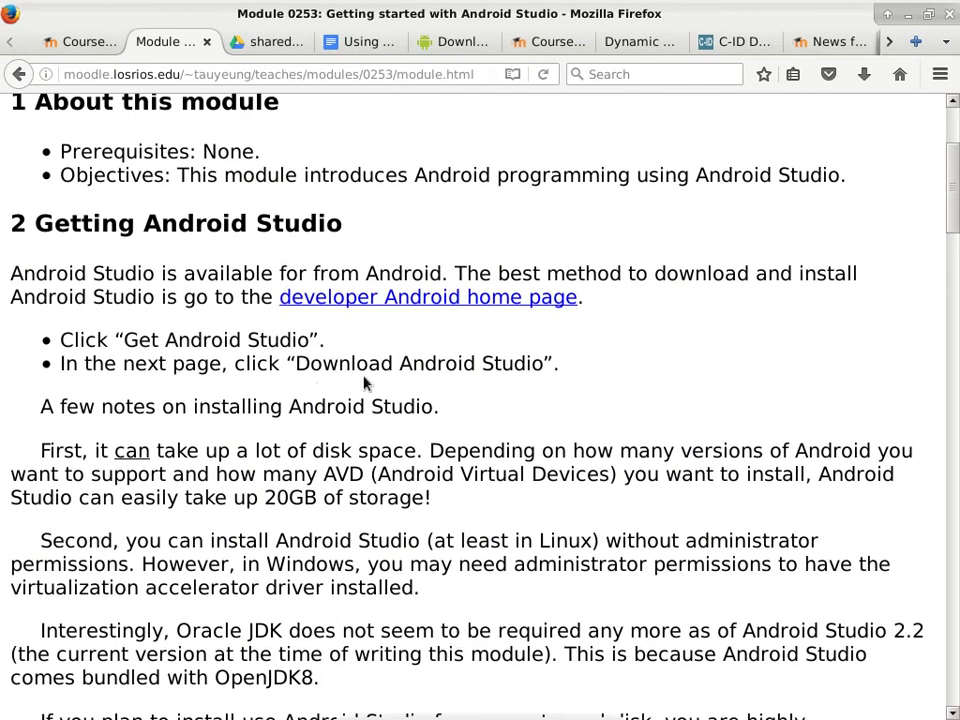
{"action": "scroll", "coordinate": [302, 396], "scroll_direction": "down", "scroll_amount": 3}
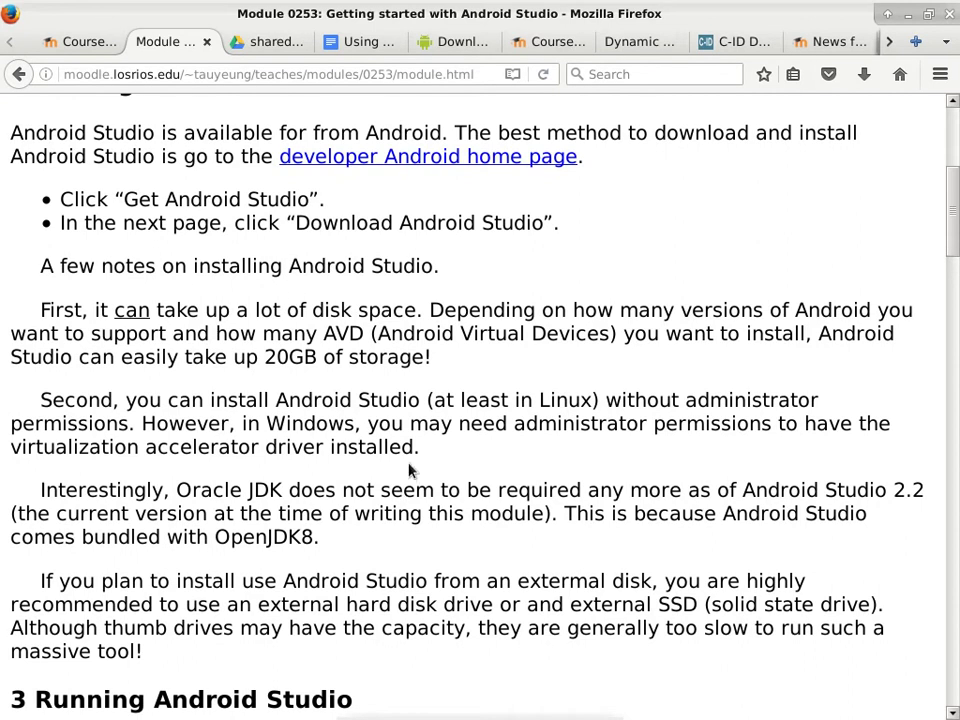
{"action": "scroll", "coordinate": [408, 468], "scroll_direction": "down", "scroll_amount": 3}
{"action": "left_click_drag", "start_coordinate": [177, 348], "coordinate": [284, 349]}
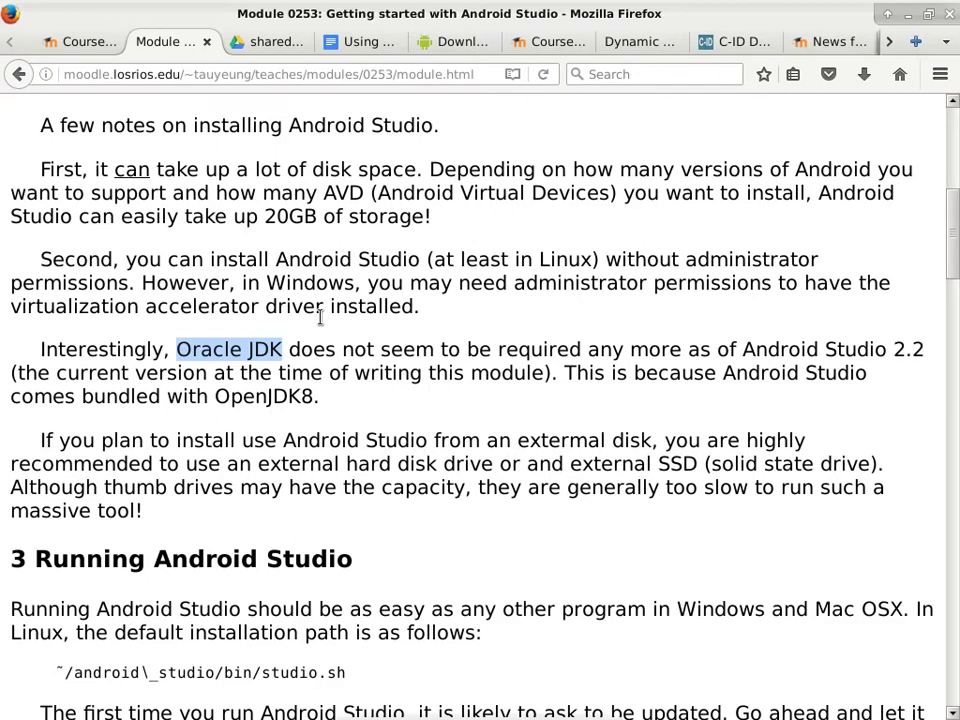
{"action": "scroll", "coordinate": [460, 475], "scroll_direction": "down", "scroll_amount": 3}
Highlight 'studio' in the ~/android_studio/bin/studio.sh path, then the sentence about updating on first run
{"action": "scroll", "coordinate": [460, 470], "scroll_direction": "down", "scroll_amount": 5}
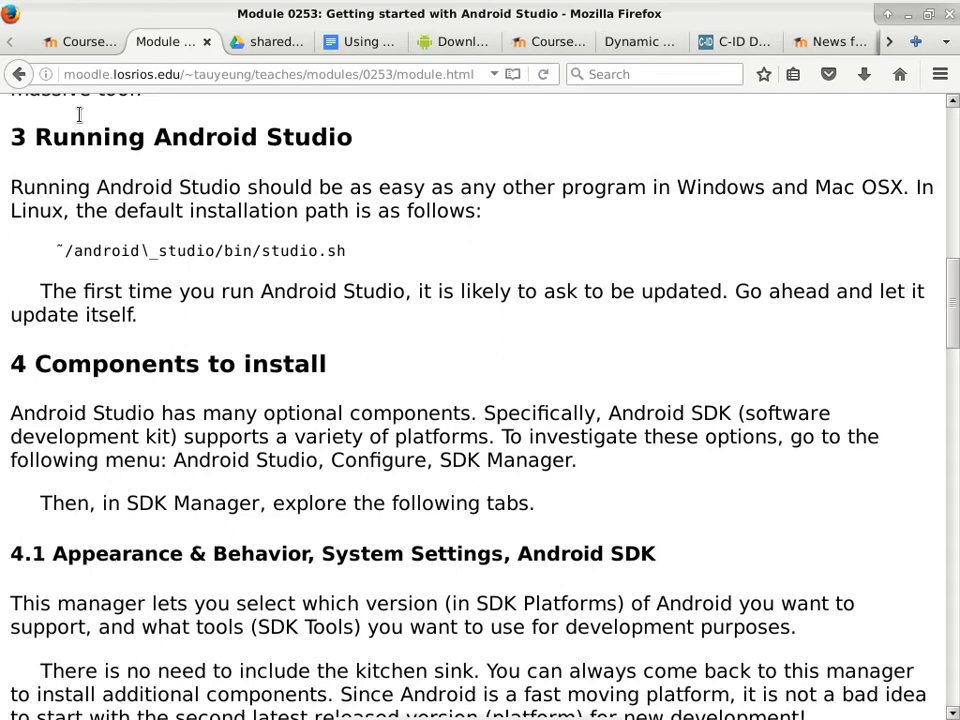
{"action": "left_click_drag", "start_coordinate": [261, 251], "coordinate": [318, 252]}
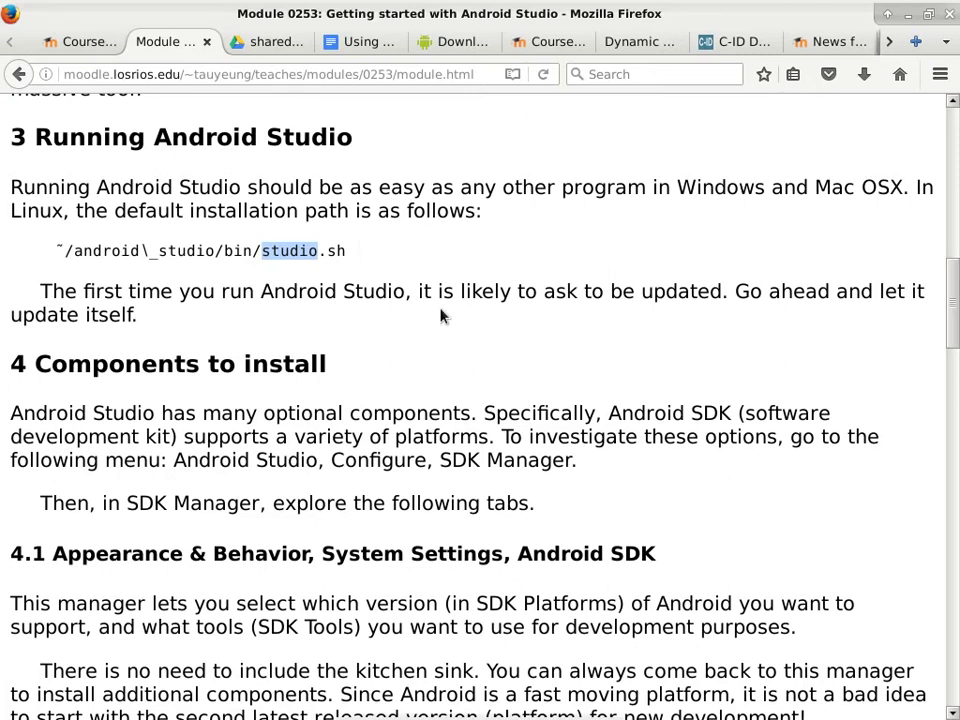
{"action": "left_click", "coordinate": [280, 296]}
{"action": "left_click_drag", "start_coordinate": [280, 296], "coordinate": [424, 326]}
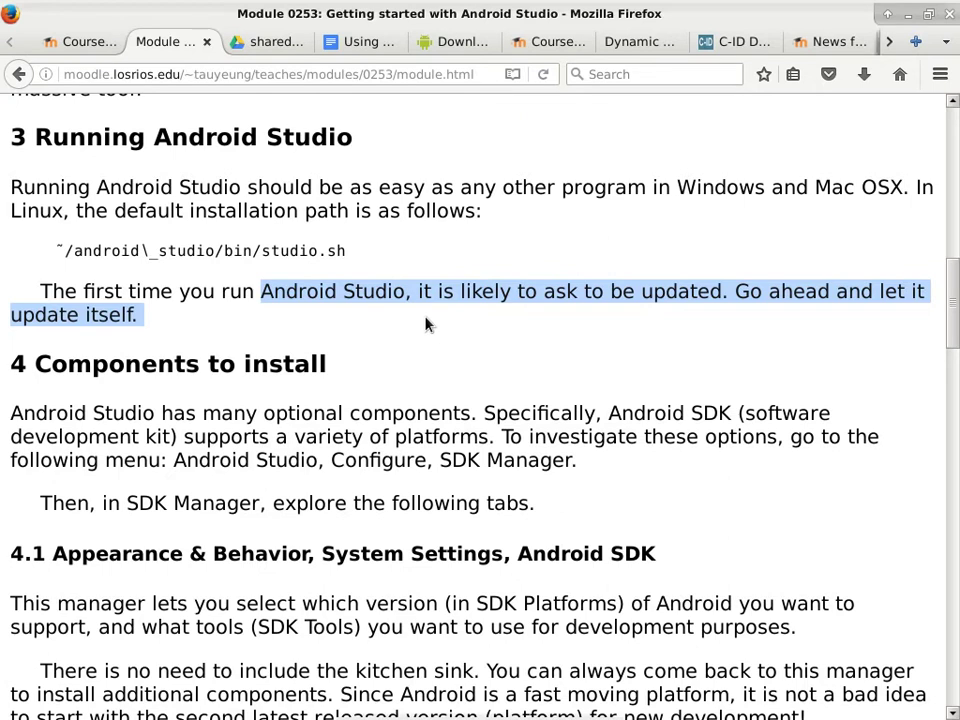
Highlight the Android SDK sentence in section 4, then 'Appearance & Behavior' in the 4.1 heading
{"action": "scroll", "coordinate": [328, 497], "scroll_direction": "down", "scroll_amount": 4}
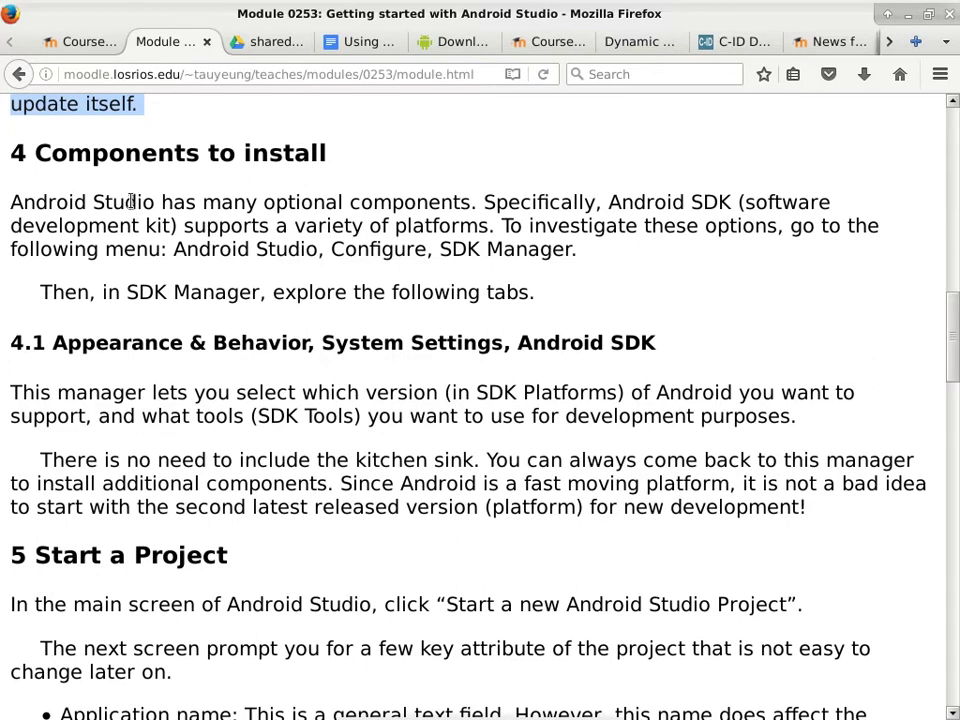
{"action": "left_click_drag", "start_coordinate": [611, 201], "coordinate": [503, 230]}
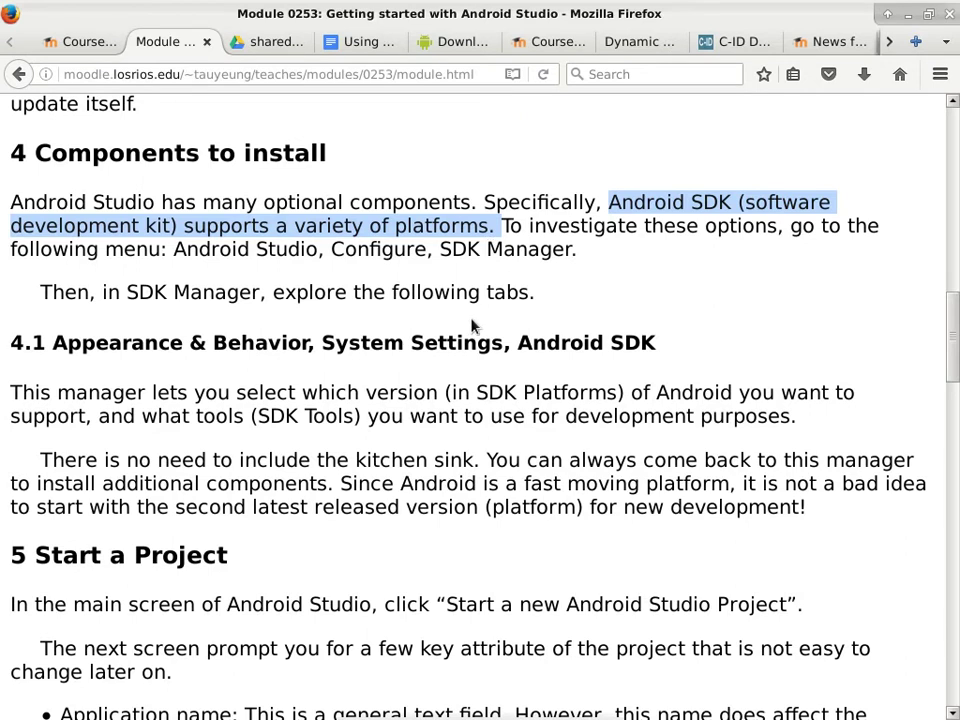
{"action": "scroll", "coordinate": [323, 250], "scroll_direction": "down", "scroll_amount": 2}
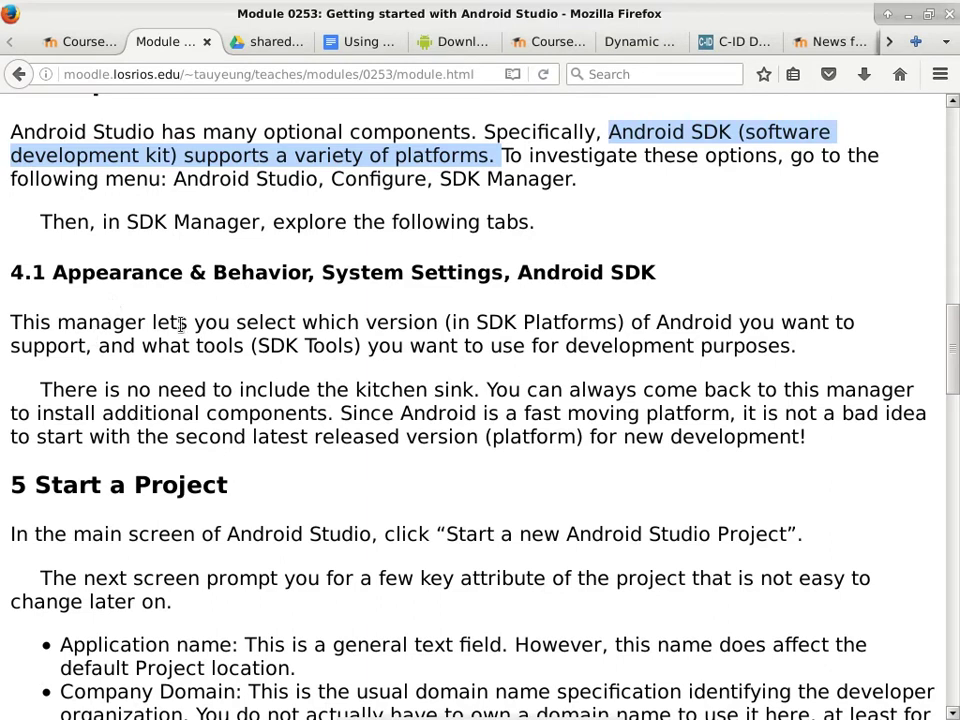
{"action": "left_click_drag", "start_coordinate": [54, 272], "coordinate": [320, 272]}
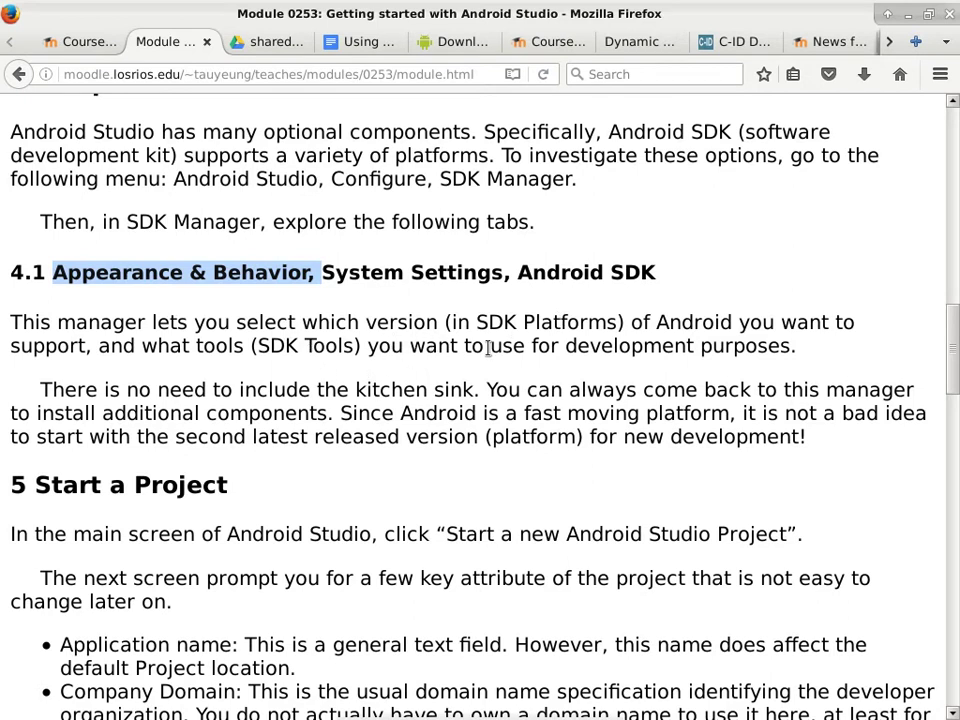
Scroll the module page down to section 5, Start a Project
{"action": "scroll", "coordinate": [303, 288], "scroll_direction": "down", "scroll_amount": 3}
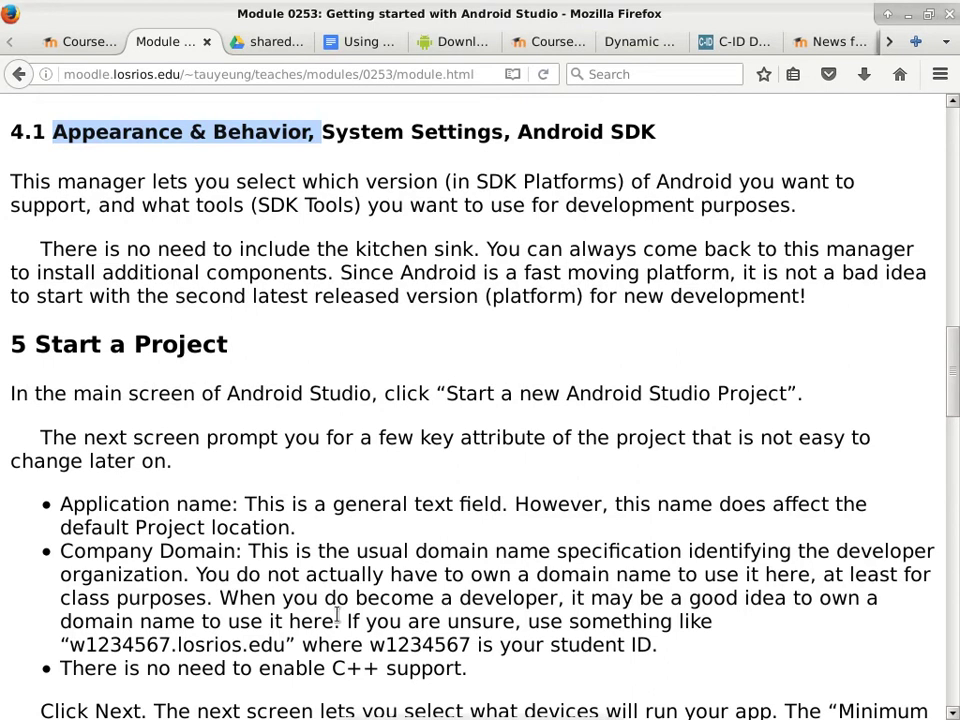
{"action": "scroll", "coordinate": [357, 437], "scroll_direction": "down", "scroll_amount": 3}
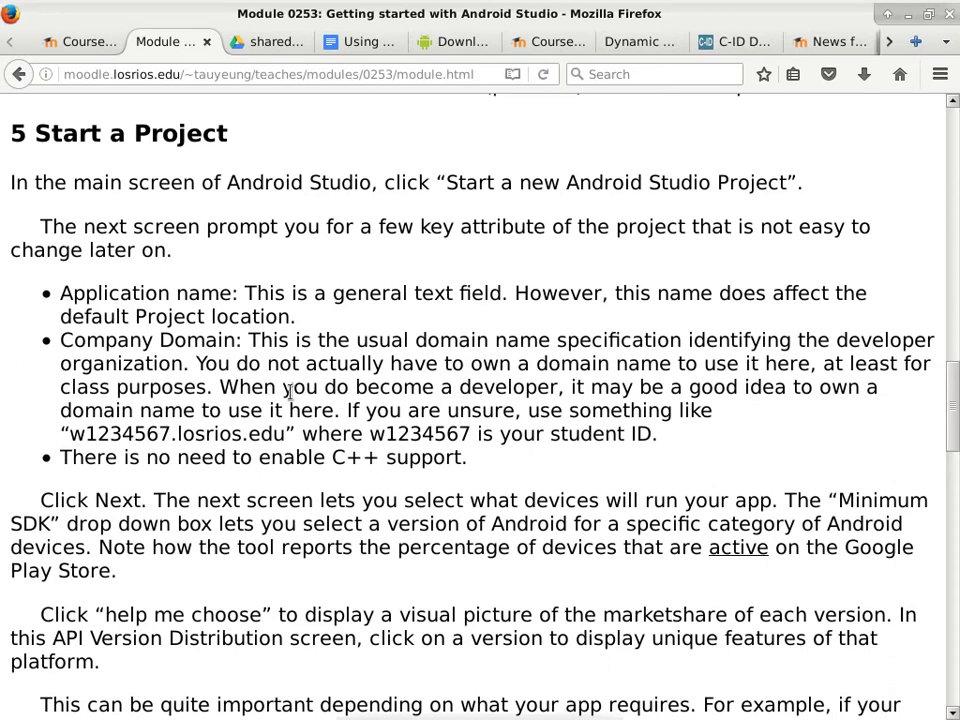
Switch to Android Studio and close the MyApplication project from the File menu
{"action": "key", "text": "alt+Tab"}
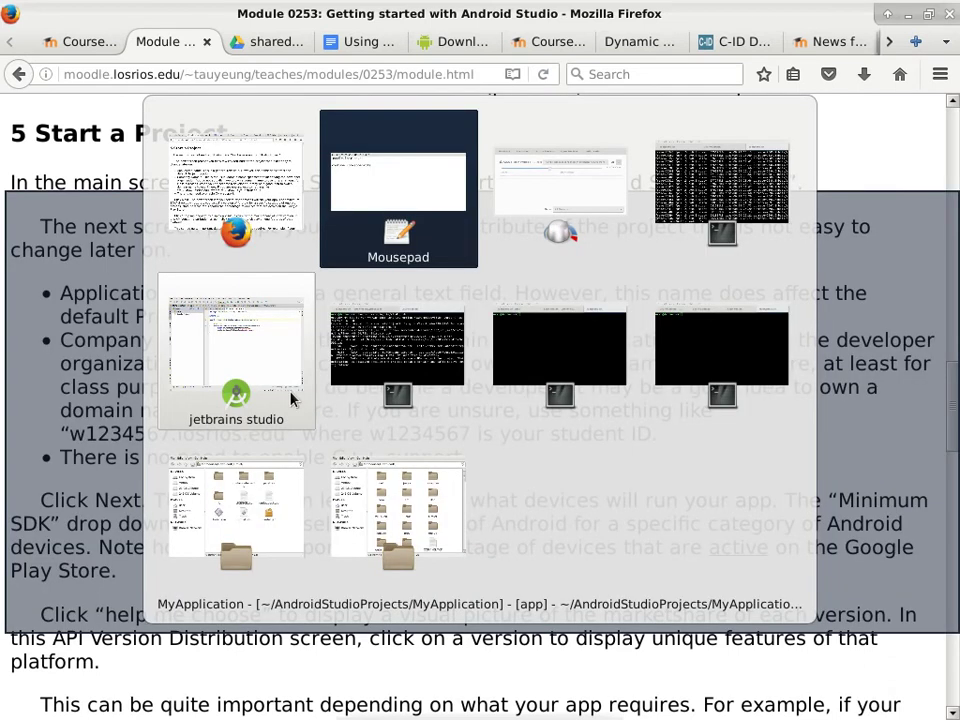
{"action": "key", "text": "Tab"}
{"action": "key", "text": "Tab"}
{"action": "left_click", "coordinate": [291, 398]}
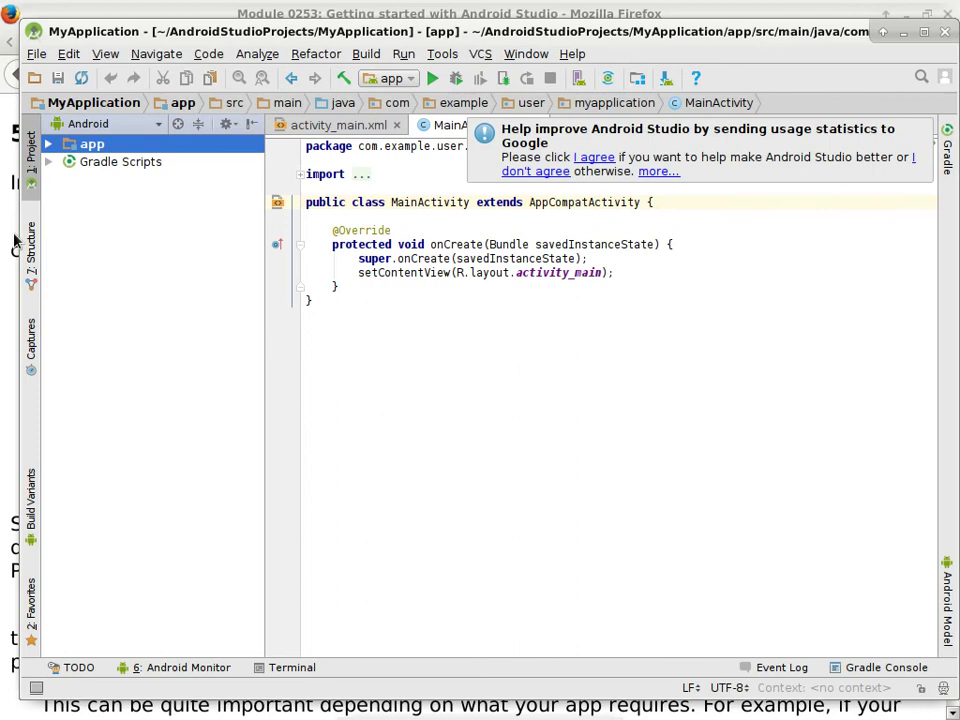
{"action": "left_click", "coordinate": [35, 53]}
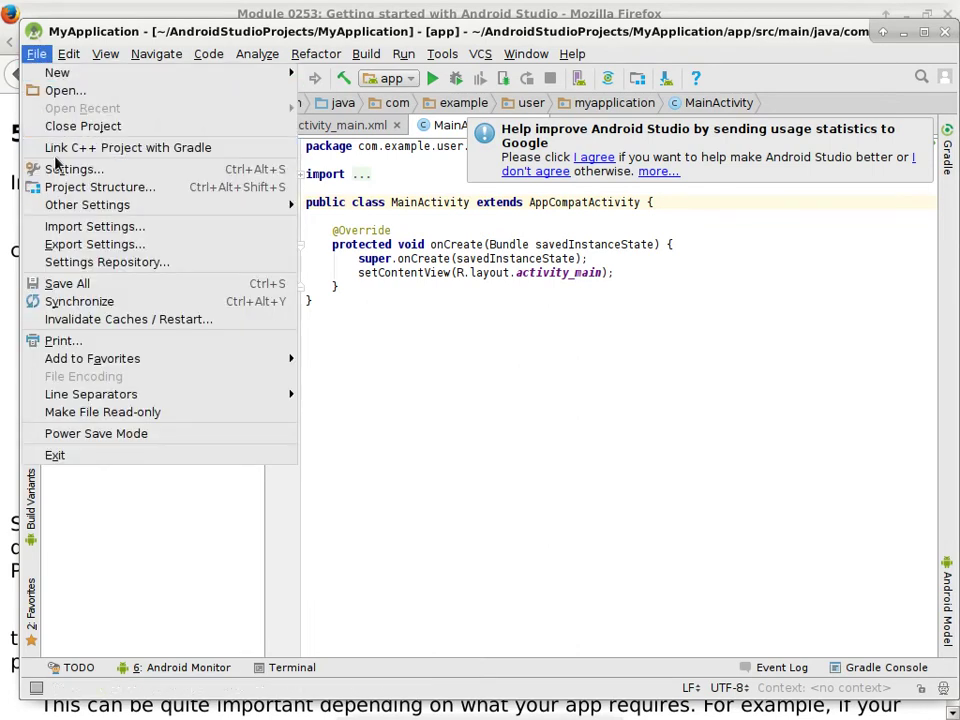
{"action": "left_click", "coordinate": [60, 125]}
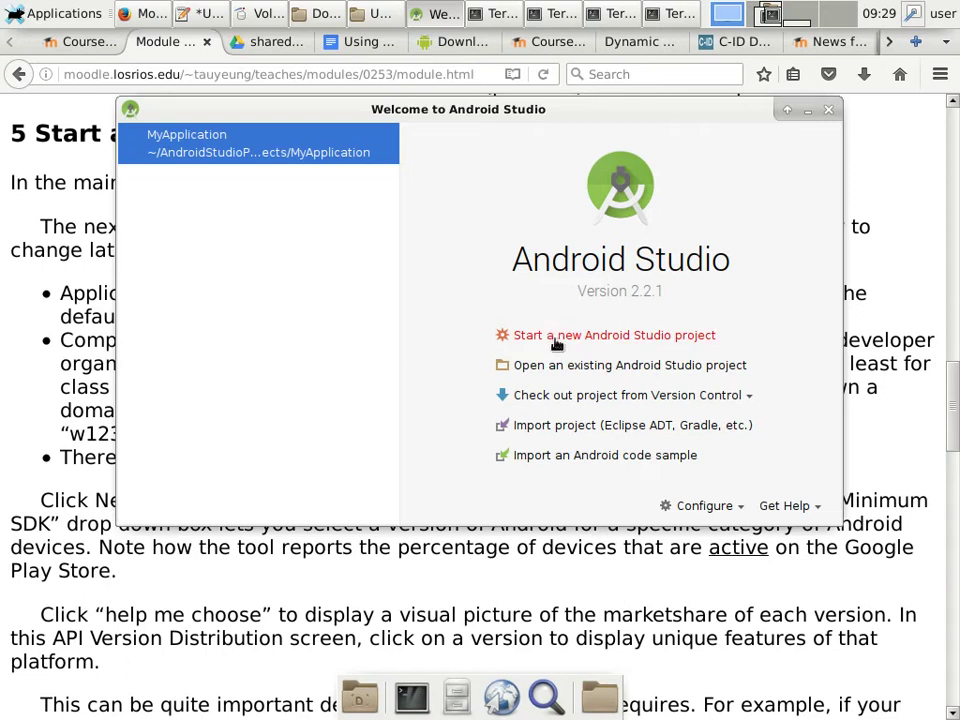
Choose 'Start a new Android Studio project' on the Welcome screen
{"action": "left_click", "coordinate": [572, 339]}
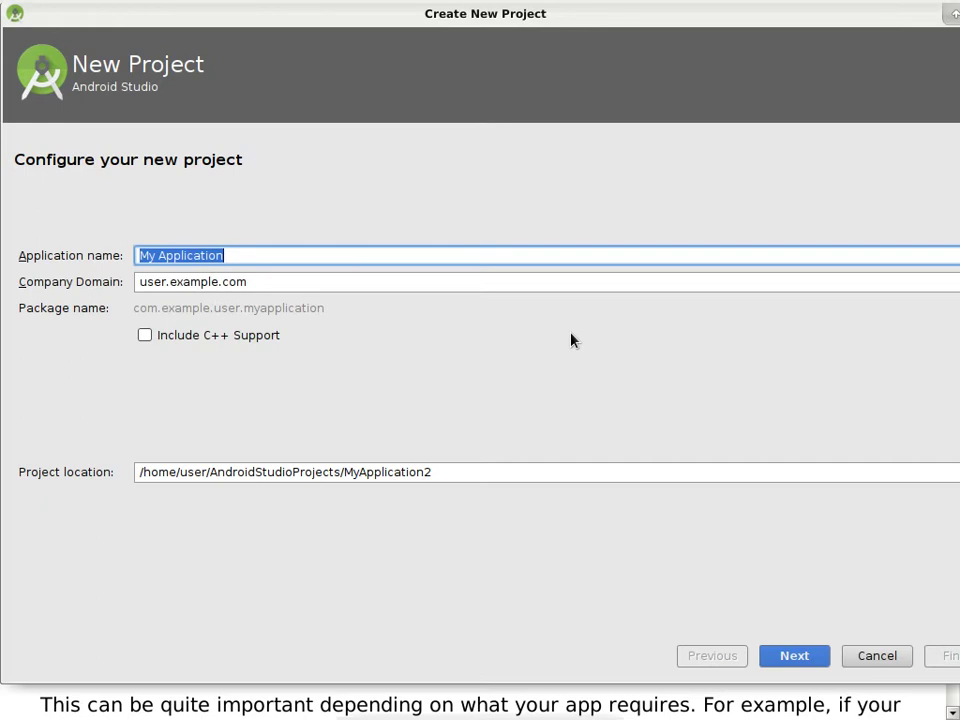
Name the project 'Test Application', enter the student's apps.losrios.edu company domain, and continue
{"action": "type", "text": "Test"}
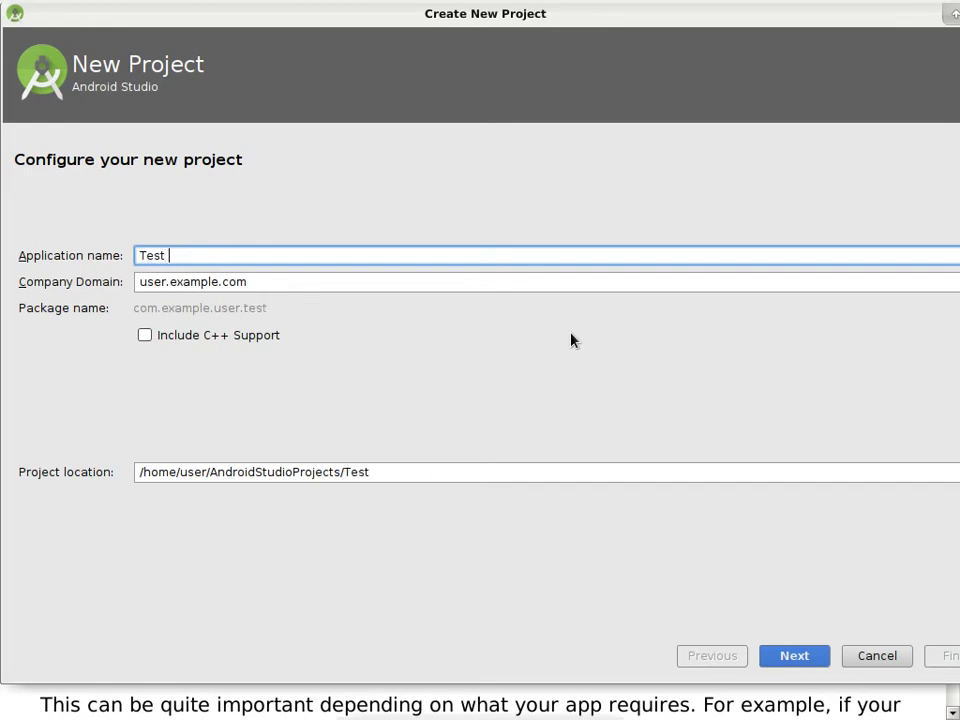
{"action": "type", "text": " Application"}
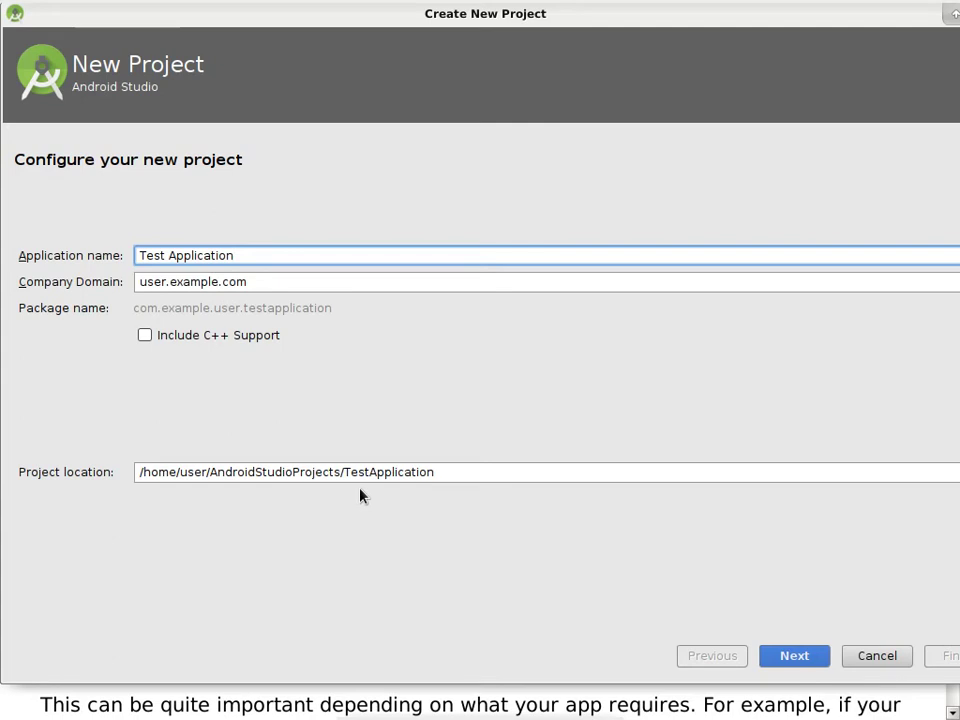
{"action": "left_click", "coordinate": [440, 477]}
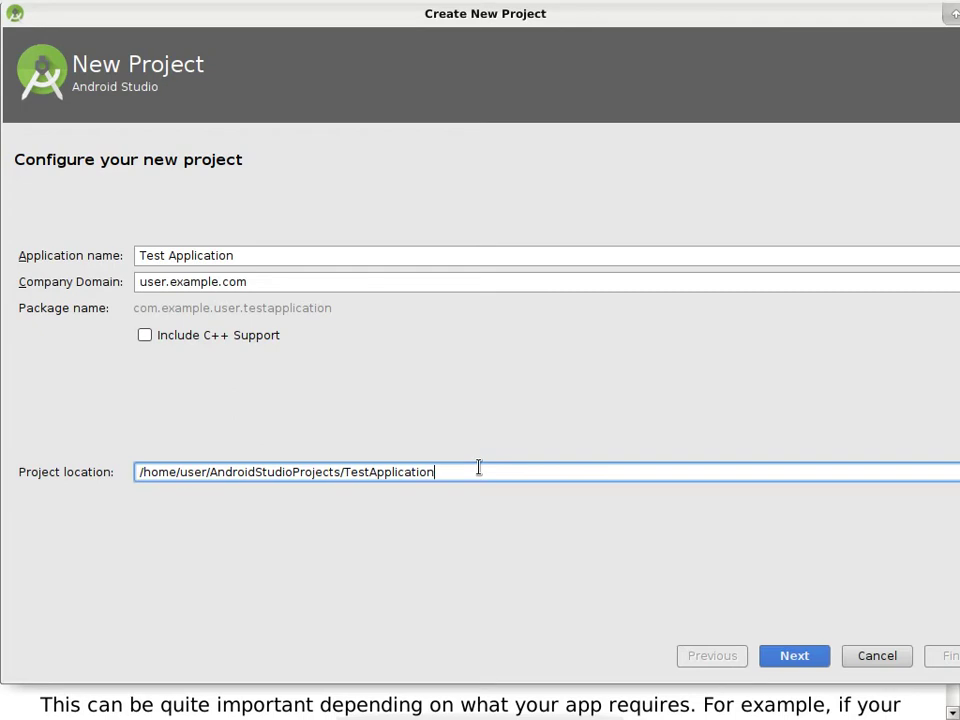
{"action": "left_click", "coordinate": [280, 281]}
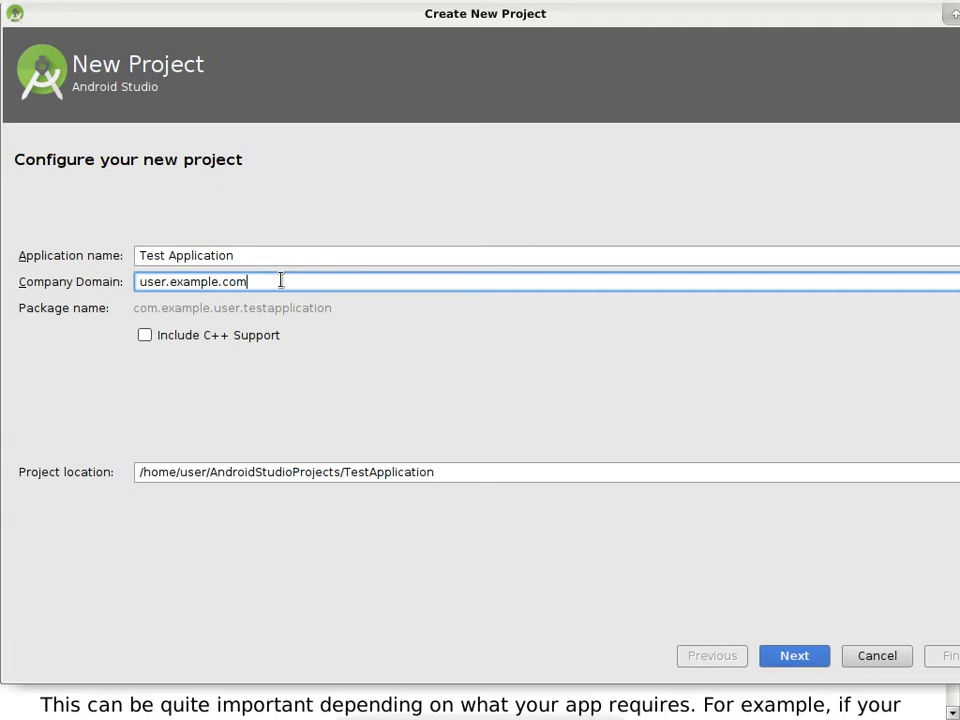
{"action": "key", "text": "BackSpace"}
{"action": "key", "text": "BackSpace"}
{"action": "key", "text": "BackSpace"}
{"action": "key", "text": "BackSpace"}
{"action": "key", "text": "BackSpace"}
{"action": "key", "text": "BackSpace"}
{"action": "key", "text": "BackSpace"}
{"action": "key", "text": "BackSpace"}
{"action": "key", "text": "BackSpace"}
{"action": "key", "text": "BackSpace"}
{"action": "key", "text": "BackSpace"}
{"action": "key", "text": "BackSpace"}
{"action": "key", "text": "BackSpace"}
{"action": "key", "text": "BackSpace"}
{"action": "key", "text": "BackSpace"}
{"action": "key", "text": "BackSpace"}
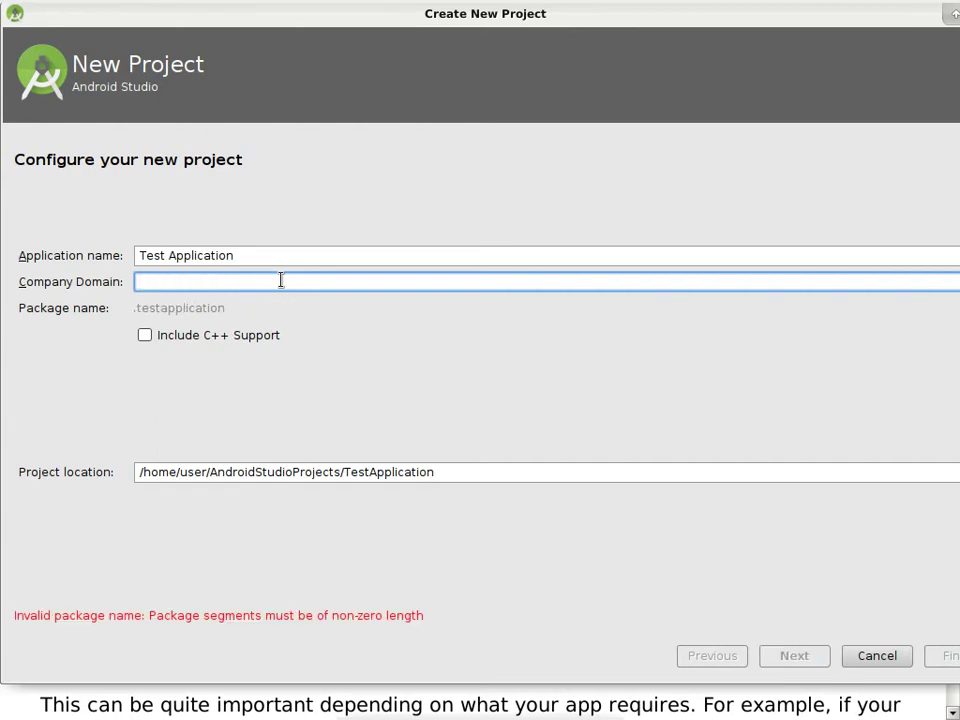
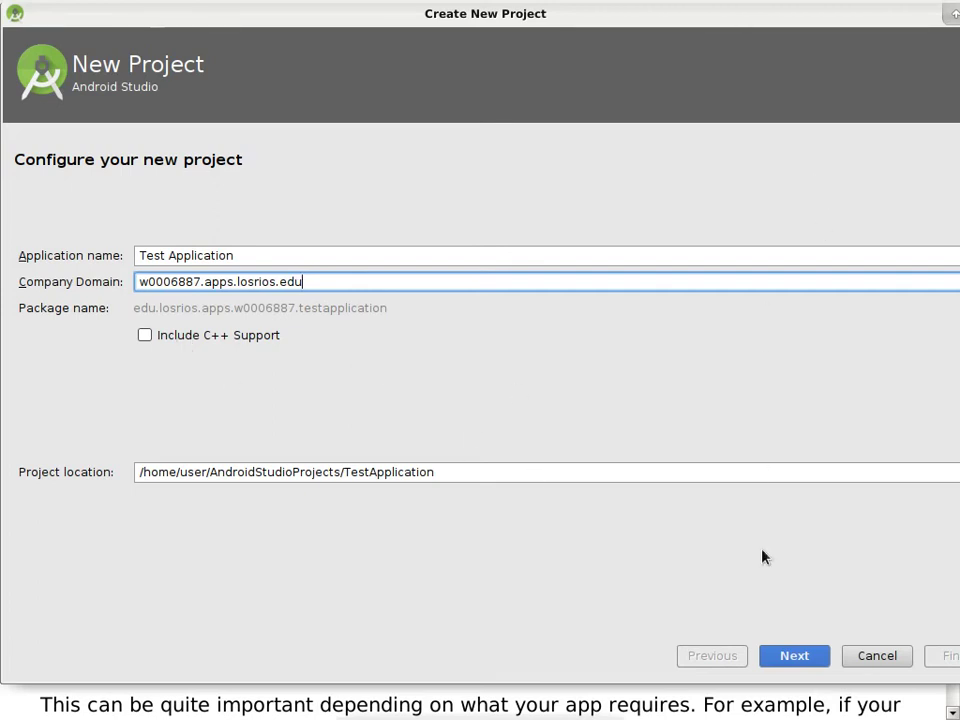
{"action": "left_click", "coordinate": [796, 665]}
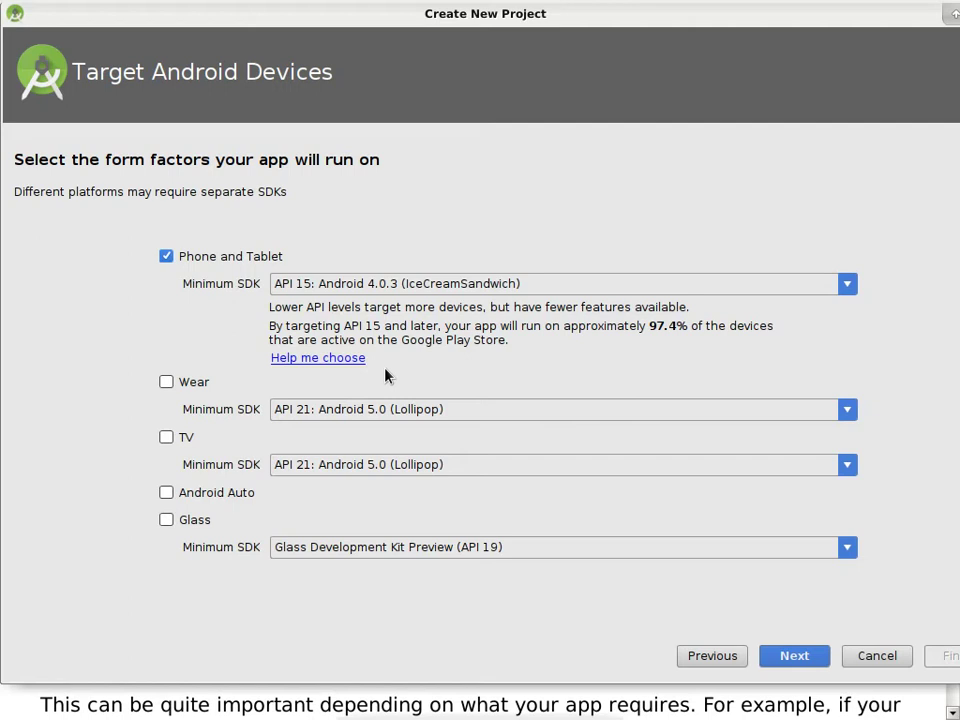
Open the Android platform version and API level distribution chart for the Phone and Tablet minimum SDK
{"action": "left_click", "coordinate": [311, 358]}
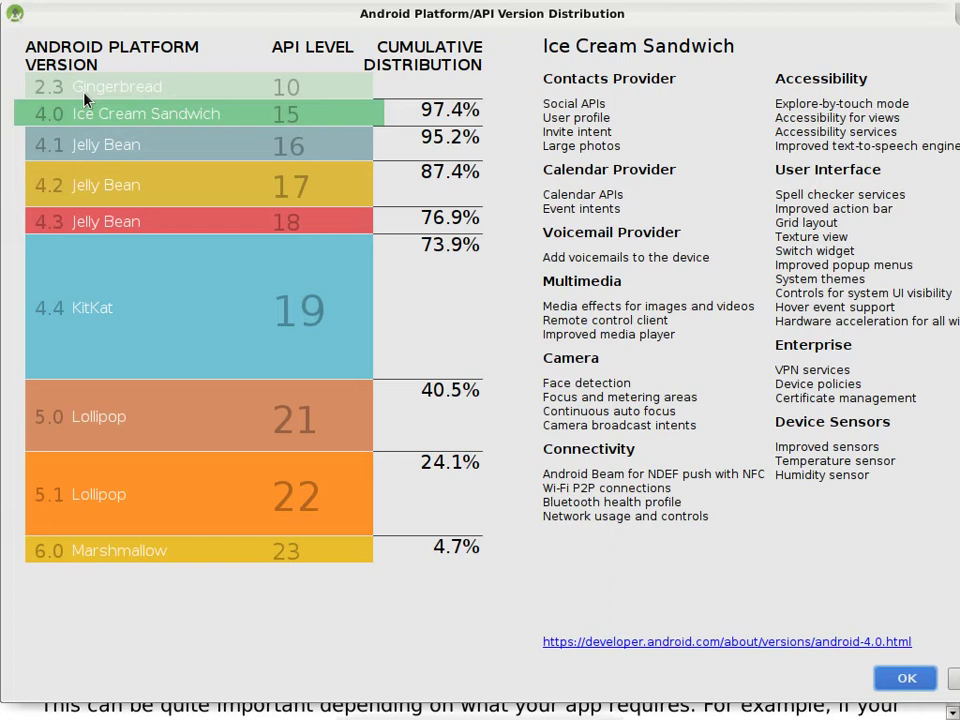
Compare Jelly Bean 4.1, Ice Cream Sandwich and Lollipop 5.0 features, then accept API 21 Lollipop
{"action": "left_click", "coordinate": [122, 148]}
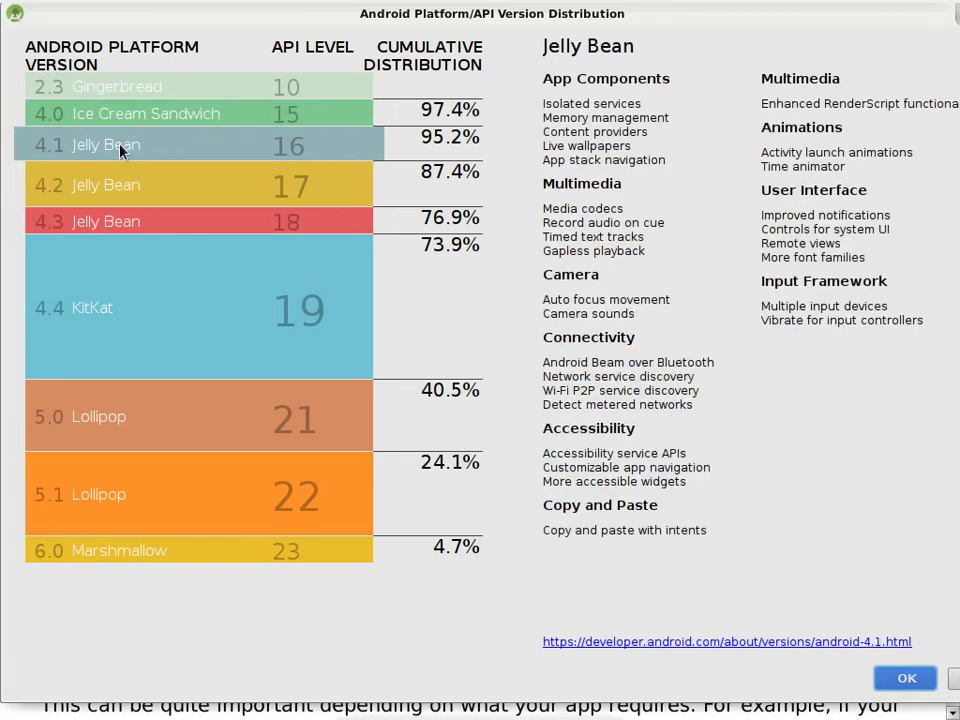
{"action": "left_click", "coordinate": [126, 118]}
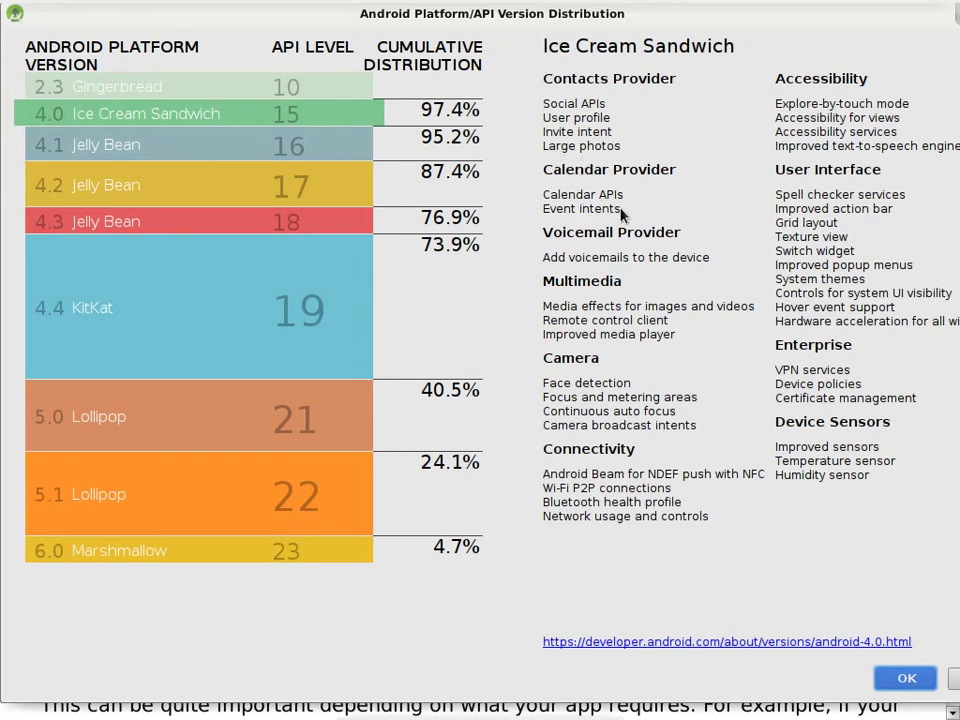
{"action": "left_click", "coordinate": [147, 421]}
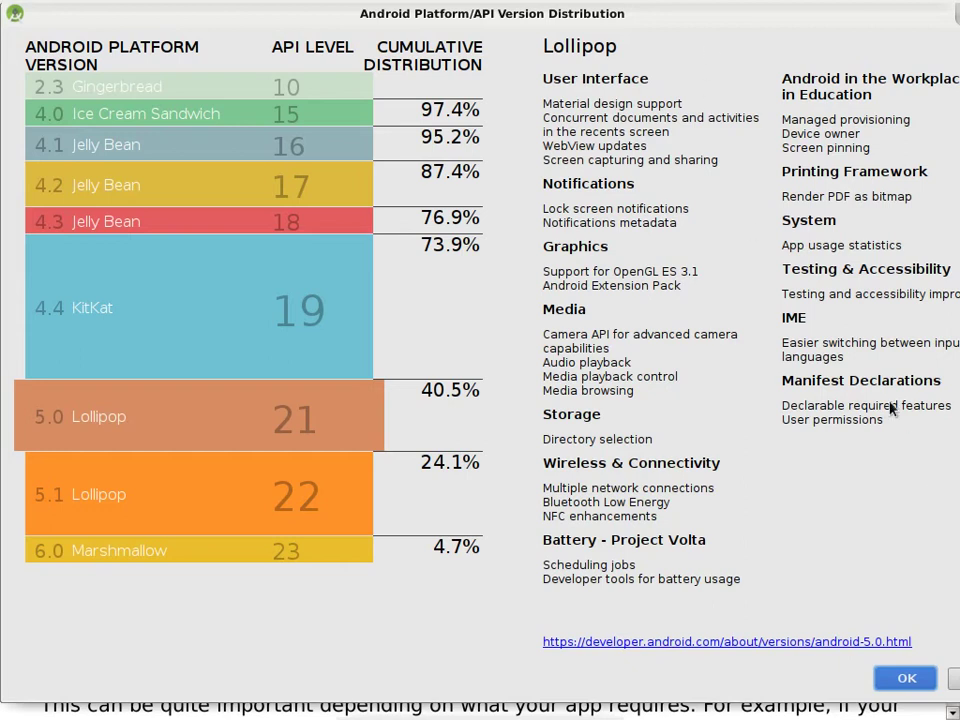
{"action": "left_click", "coordinate": [906, 678]}
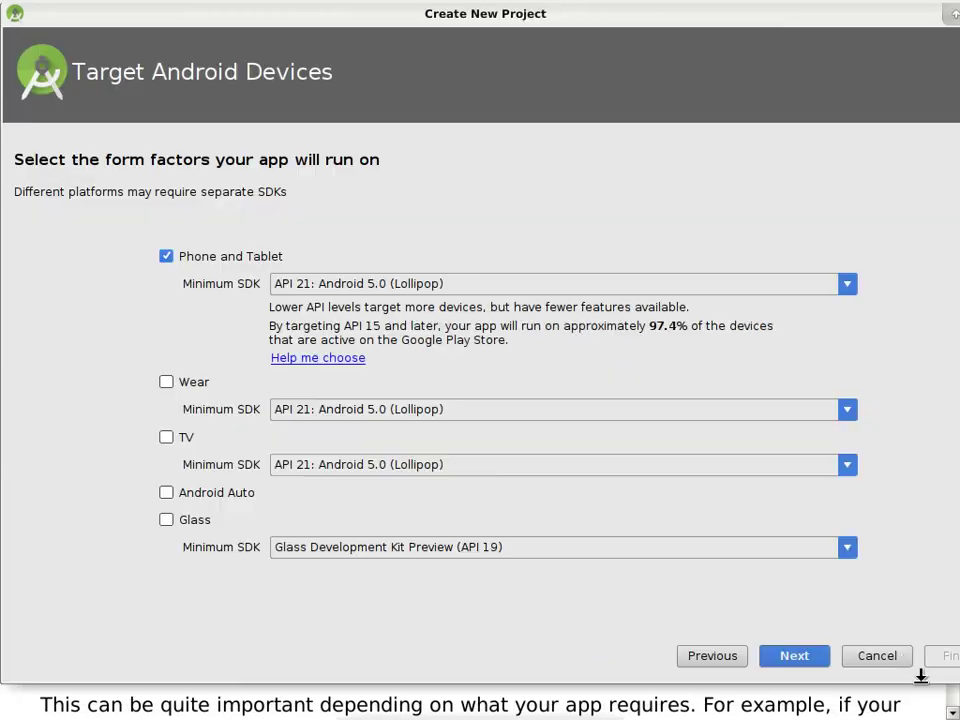
Pick API 19: Android 4.4 (KitKat) as minimum SDK and reopen the distribution chart
{"action": "left_click", "coordinate": [537, 284]}
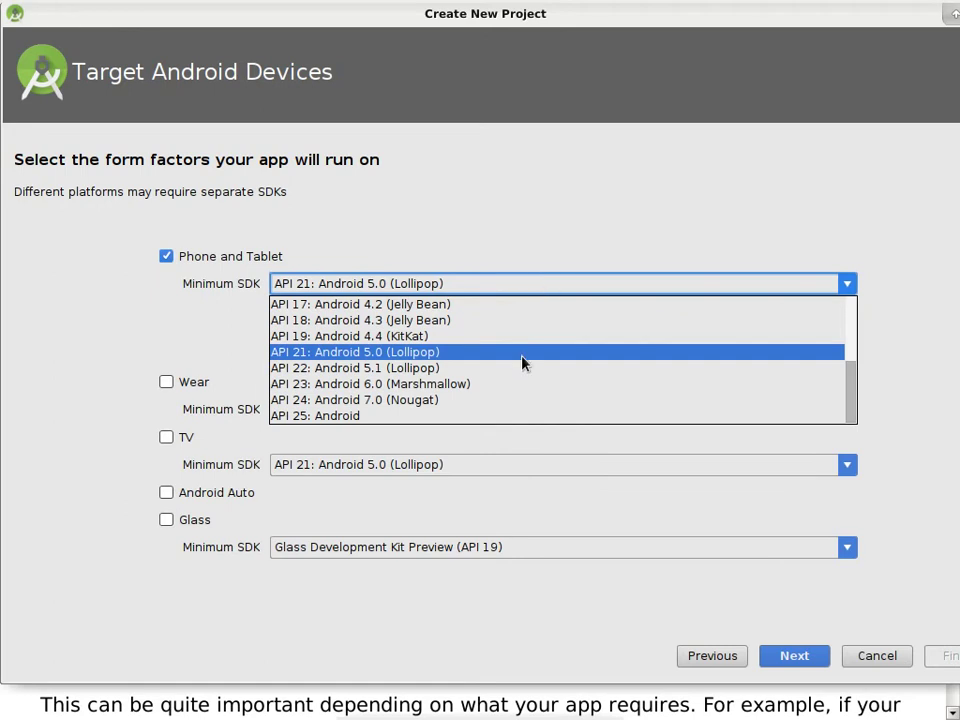
{"action": "scroll", "coordinate": [521, 357], "scroll_direction": "up", "scroll_amount": 1}
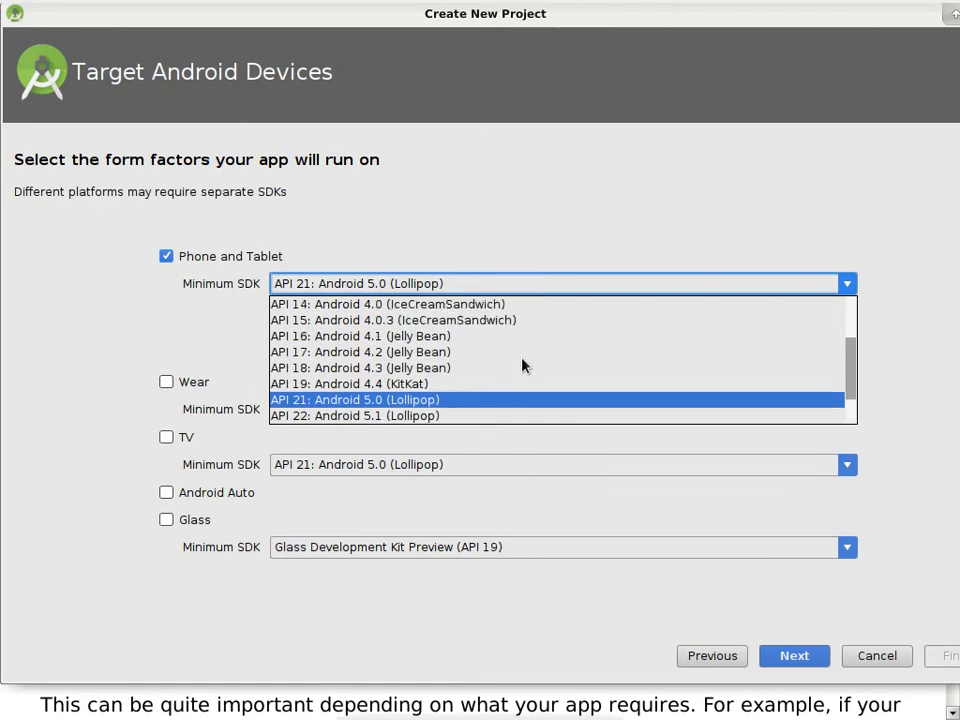
{"action": "left_click", "coordinate": [448, 384]}
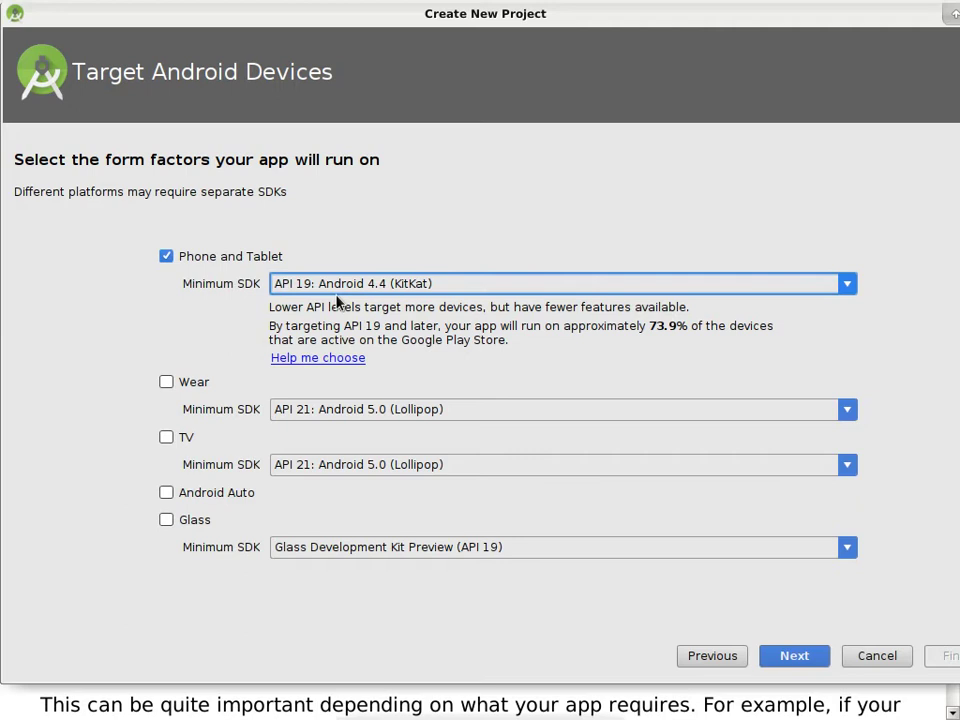
{"action": "left_click", "coordinate": [317, 357]}
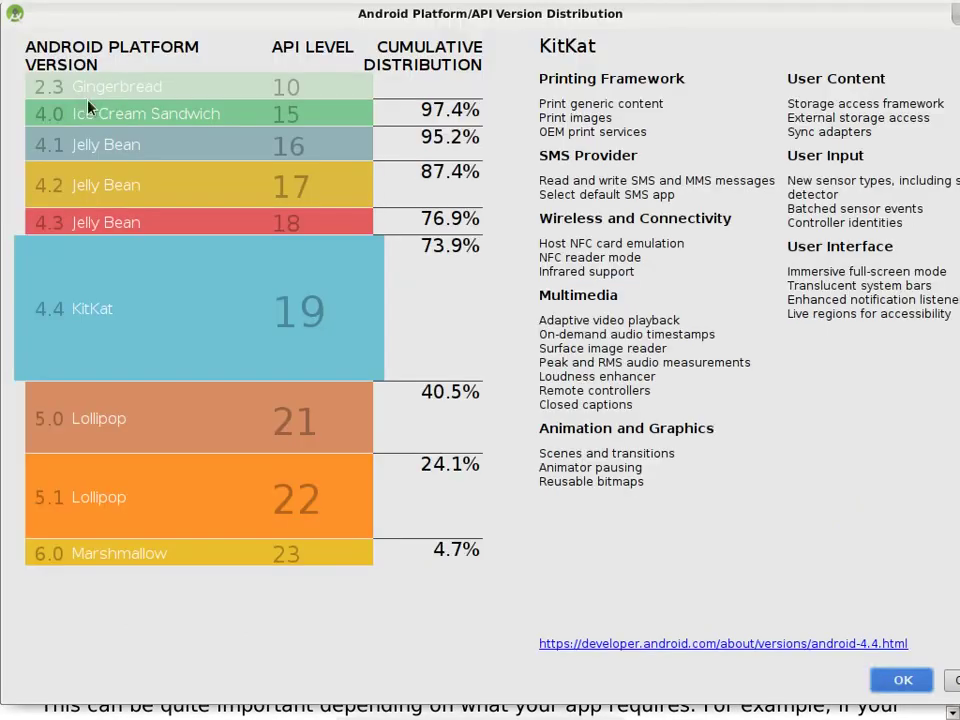
{"action": "left_click", "coordinate": [76, 154]}
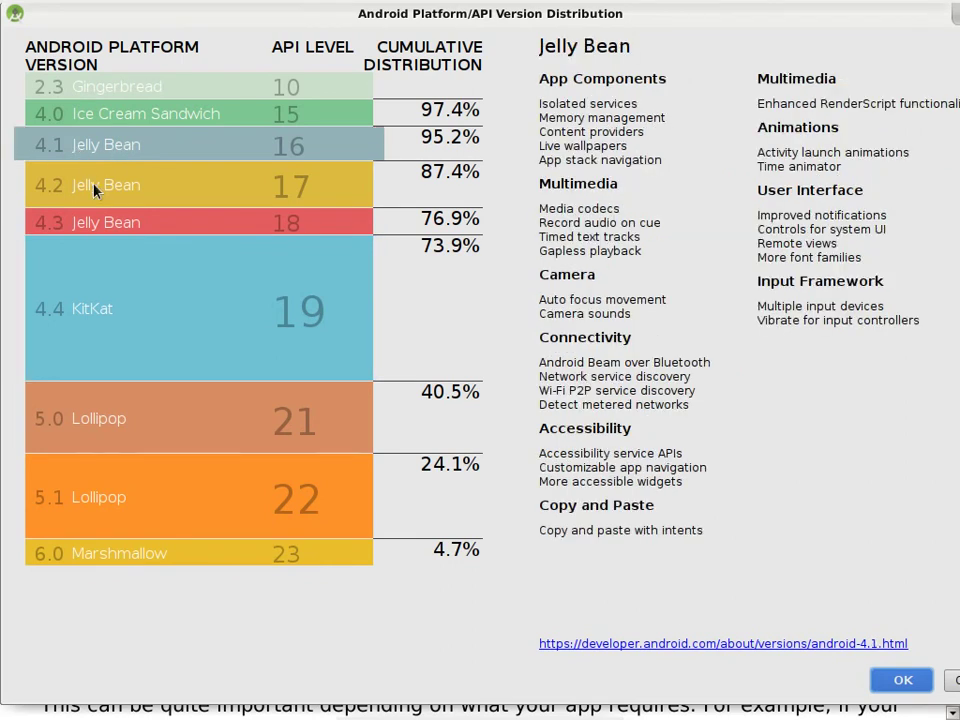
{"action": "left_click", "coordinate": [96, 190]}
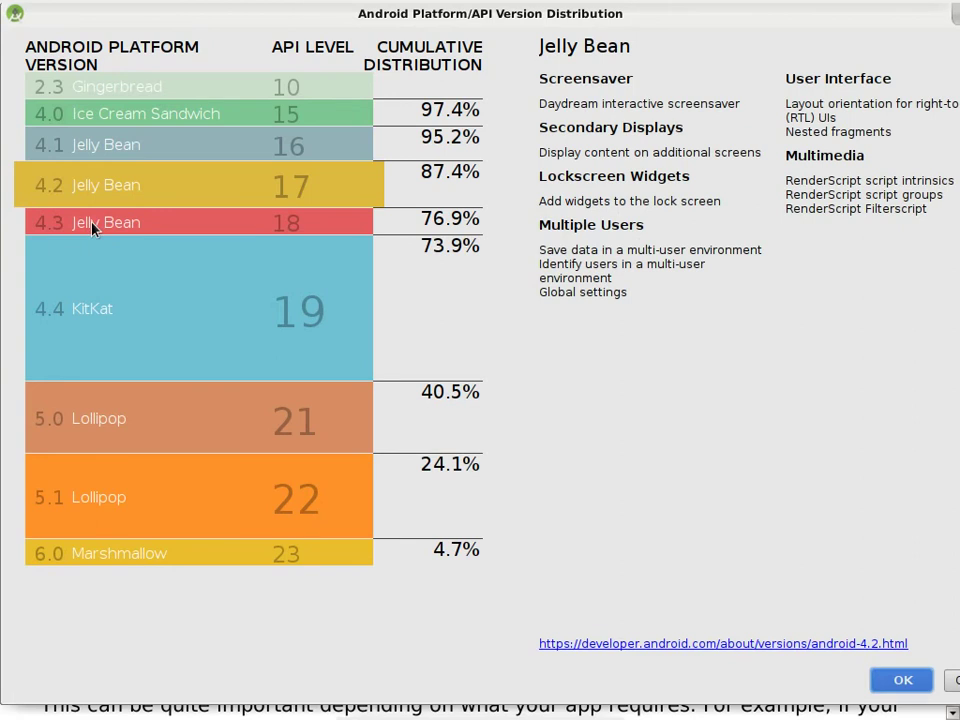
{"action": "left_click", "coordinate": [92, 225]}
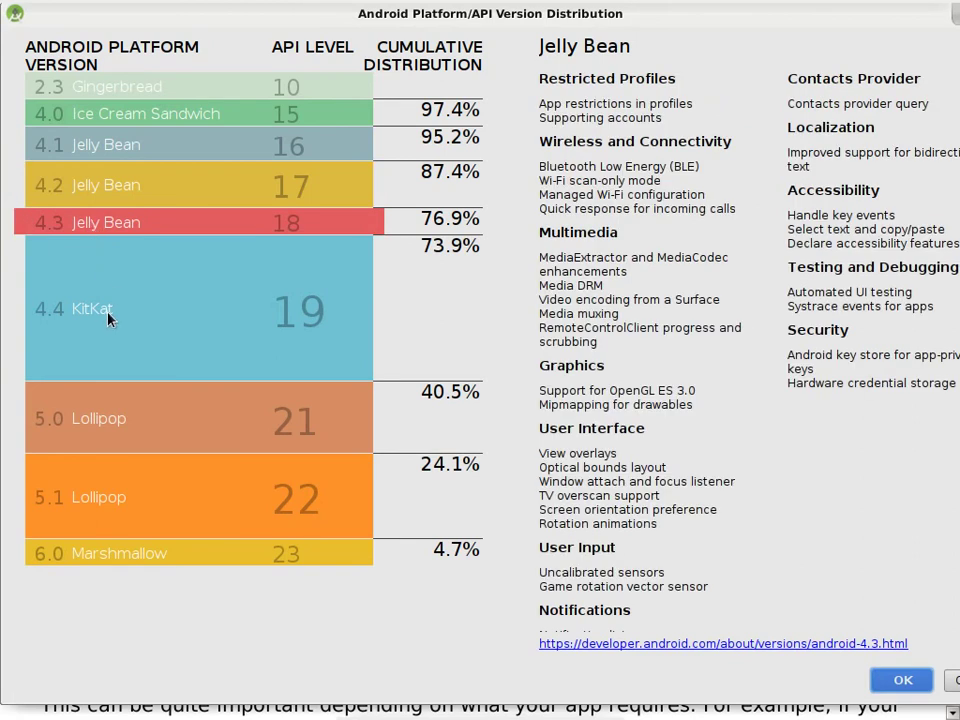
{"action": "left_click", "coordinate": [110, 312]}
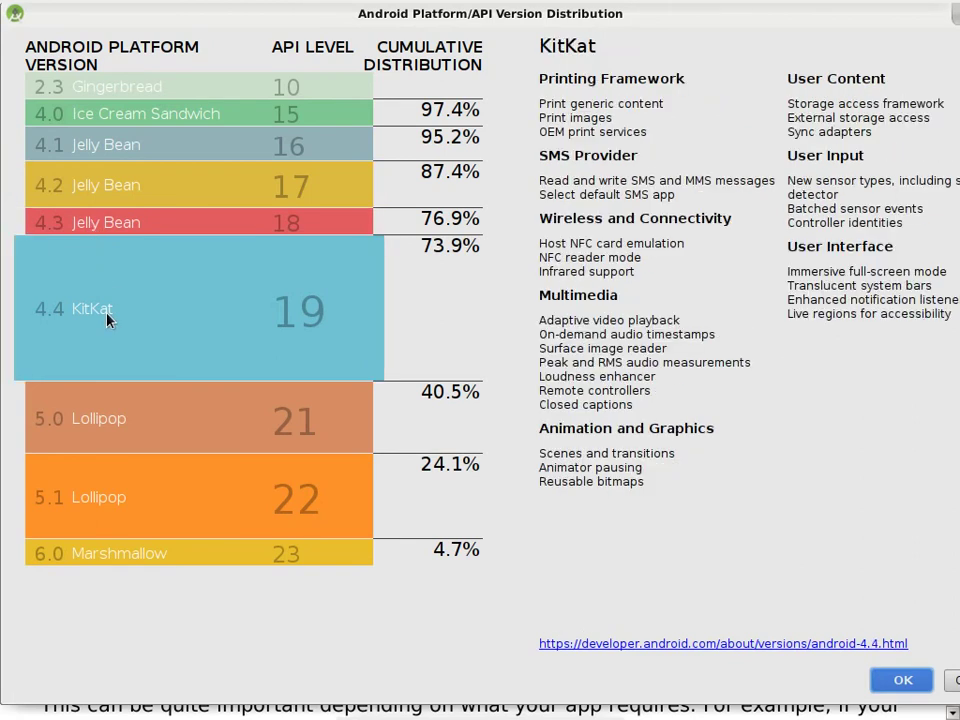